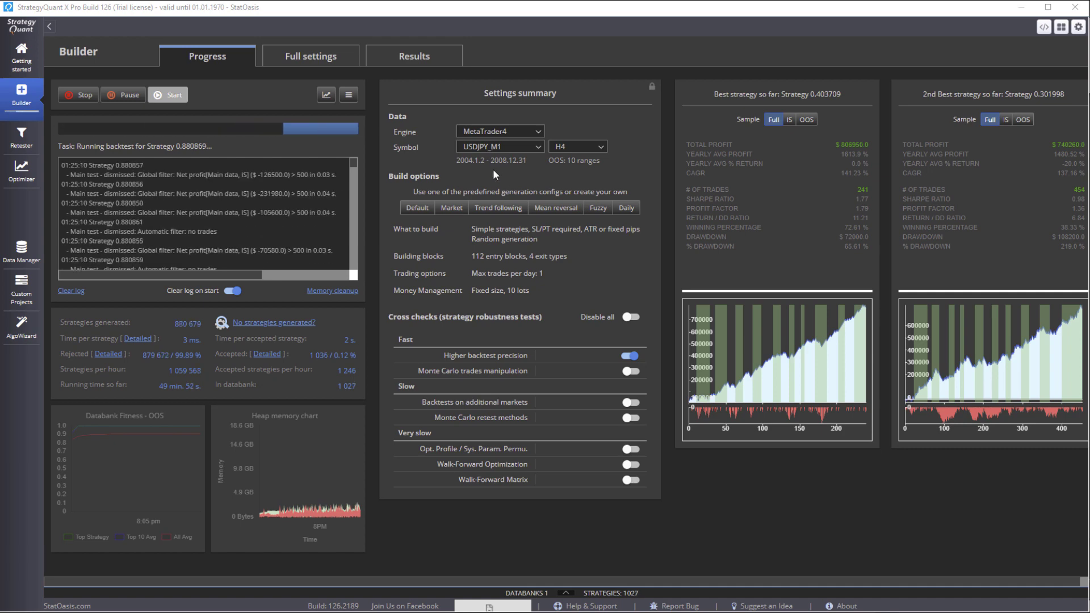
Check the build's Ranking and What to build settings, then stop the running build
{"action": "left_click", "coordinate": [332, 56]}
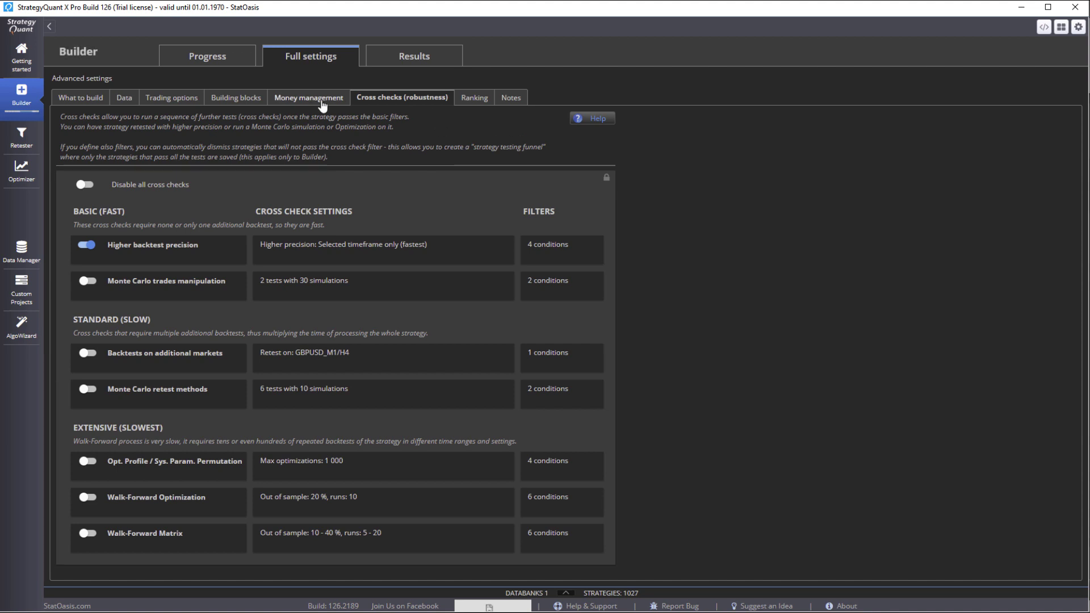
{"action": "left_click", "coordinate": [472, 98]}
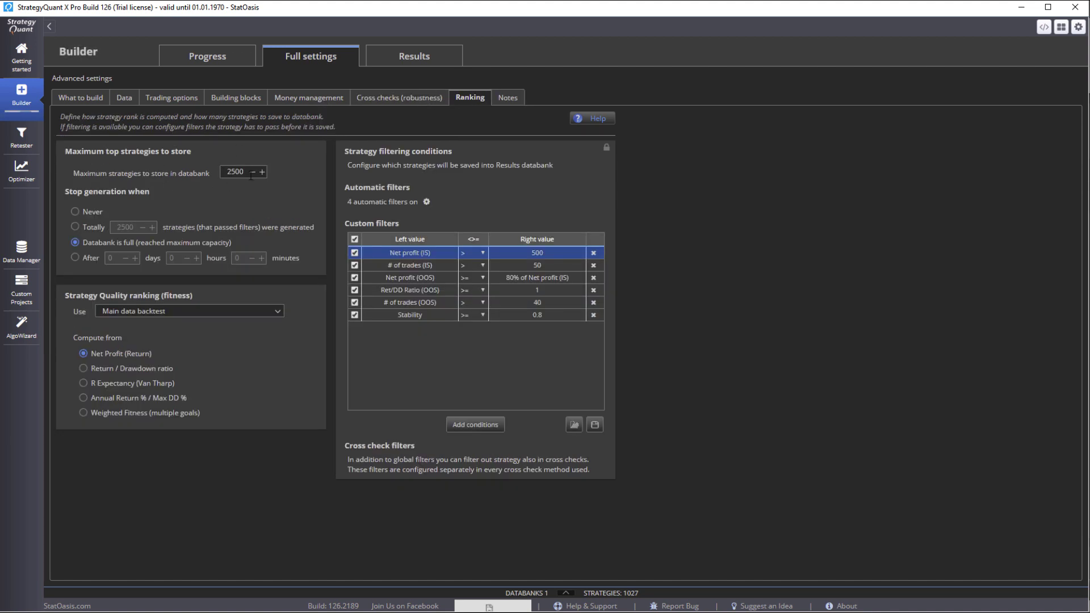
{"action": "left_click", "coordinate": [88, 100]}
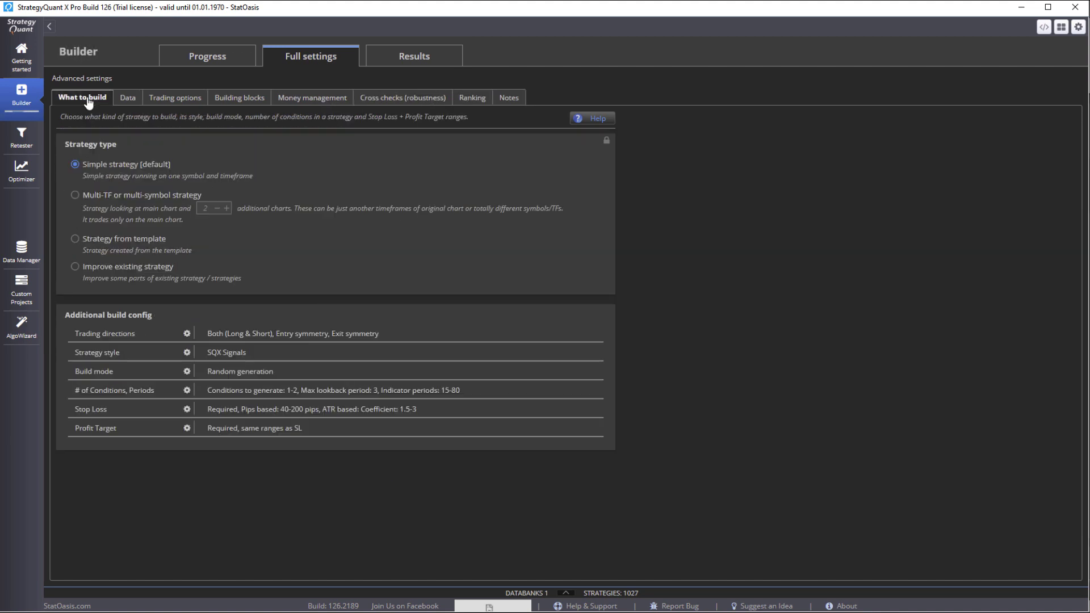
{"action": "left_click", "coordinate": [208, 57]}
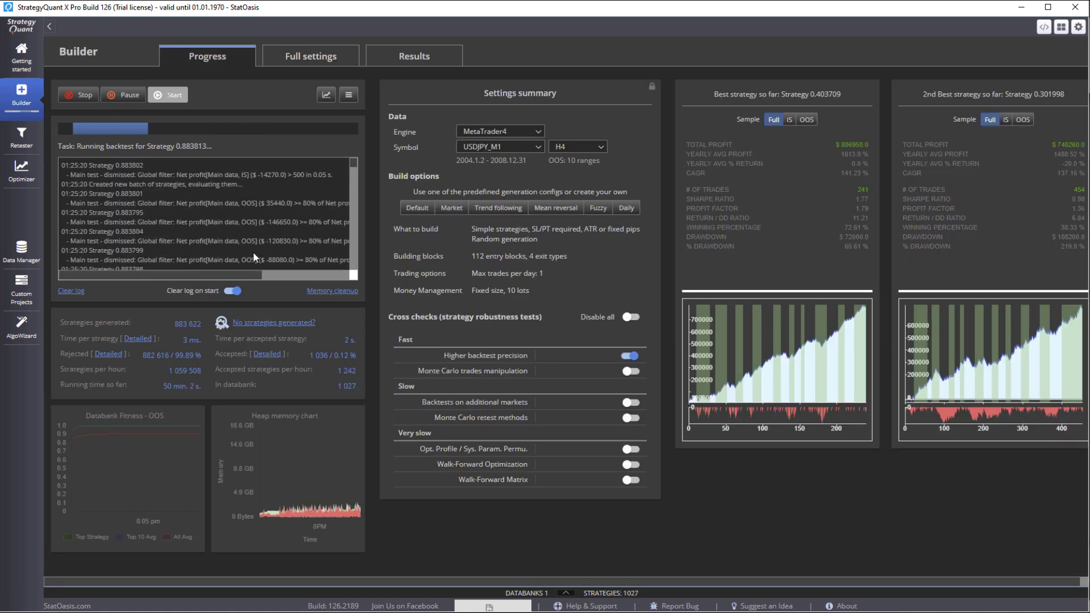
{"action": "left_click", "coordinate": [84, 99]}
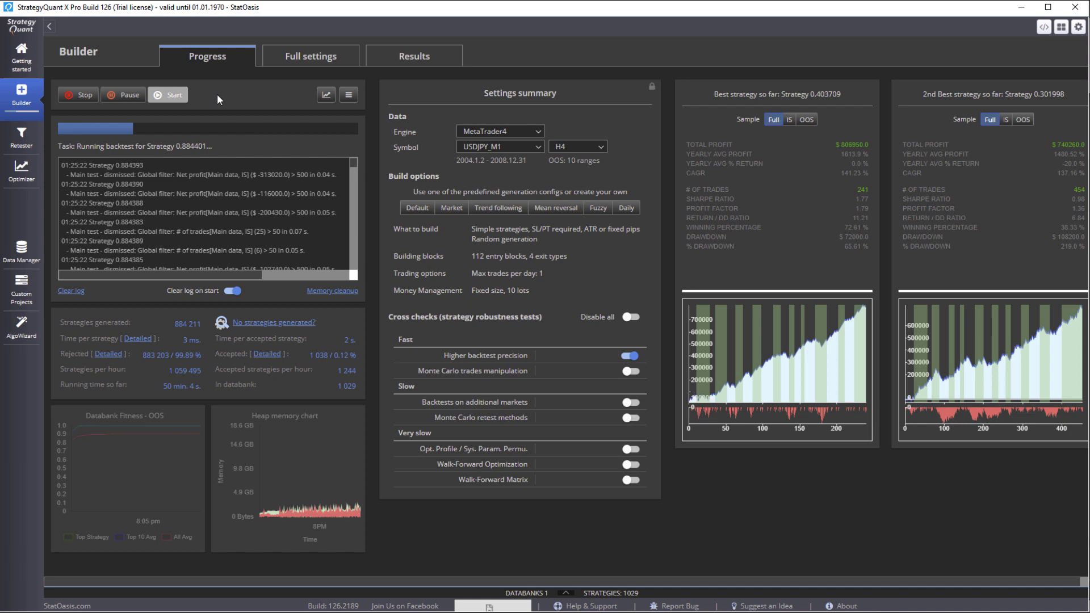
Show the Results databank of 1029 strategies and review the six Ranking filters
{"action": "left_click", "coordinate": [567, 593]}
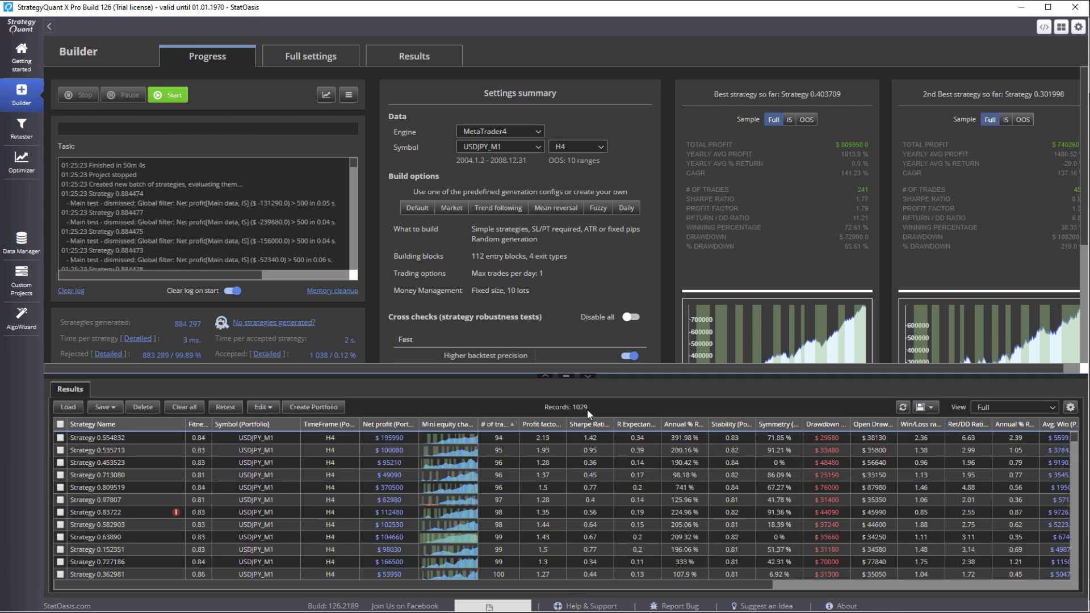
{"action": "left_click", "coordinate": [335, 59]}
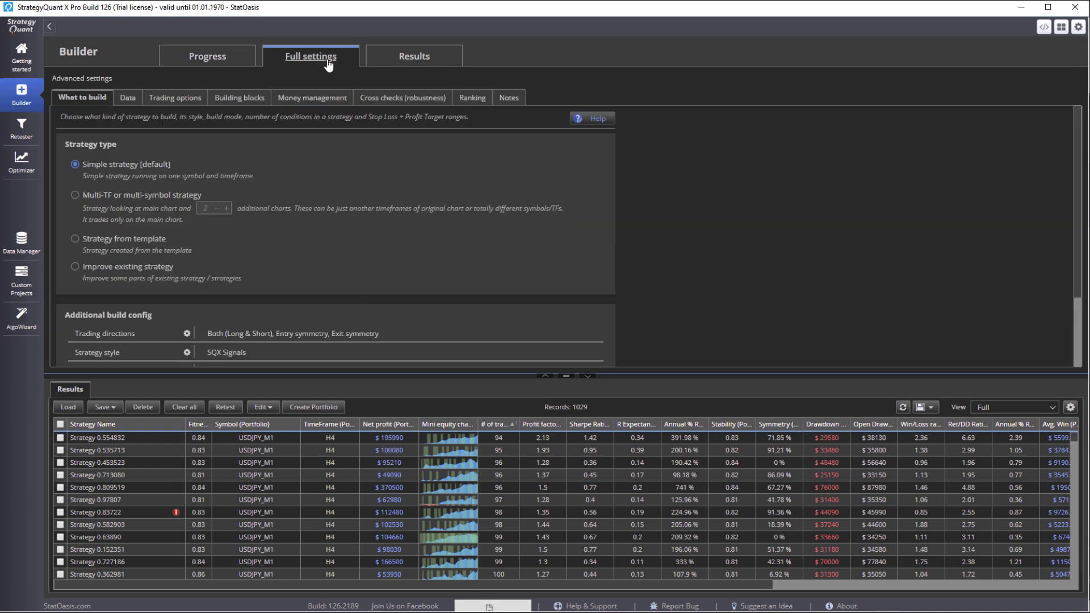
{"action": "left_click", "coordinate": [468, 99]}
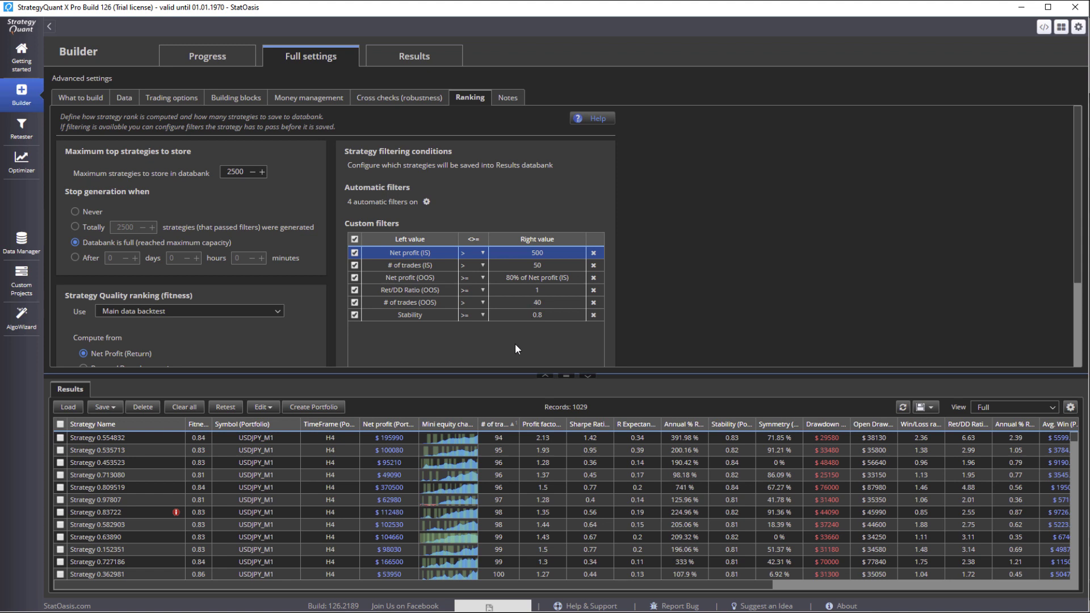
Inspect the Data settings: USDJPY_M1 H4, 2004.1.2–2008.12.31, with OOS1–OOS10 ranges
{"action": "left_click", "coordinate": [213, 57]}
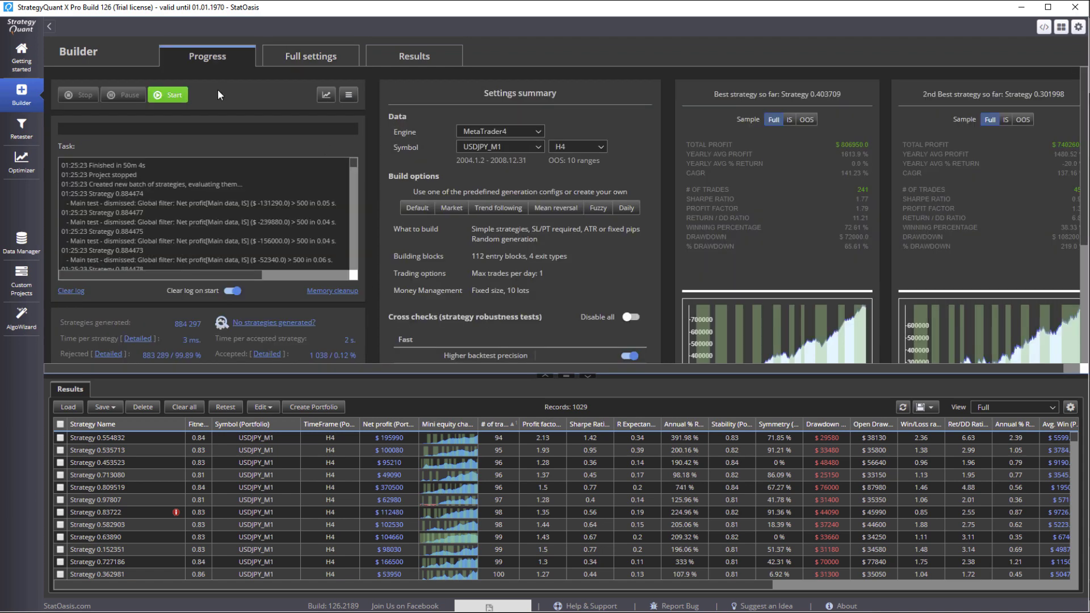
{"action": "left_click", "coordinate": [306, 58]}
{"action": "left_click", "coordinate": [126, 97]}
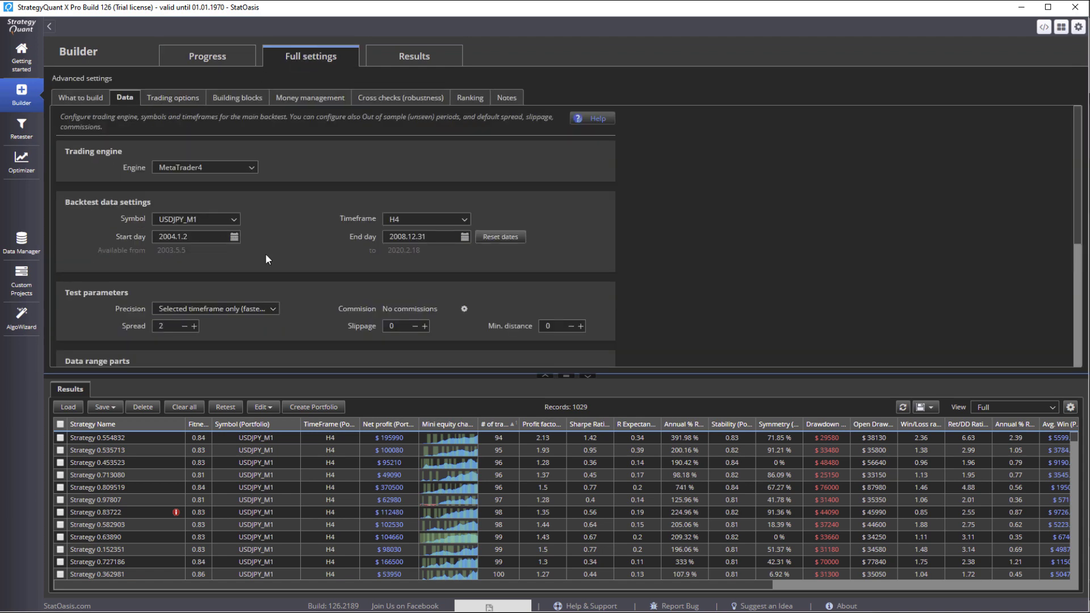
{"action": "left_click", "coordinate": [586, 377]}
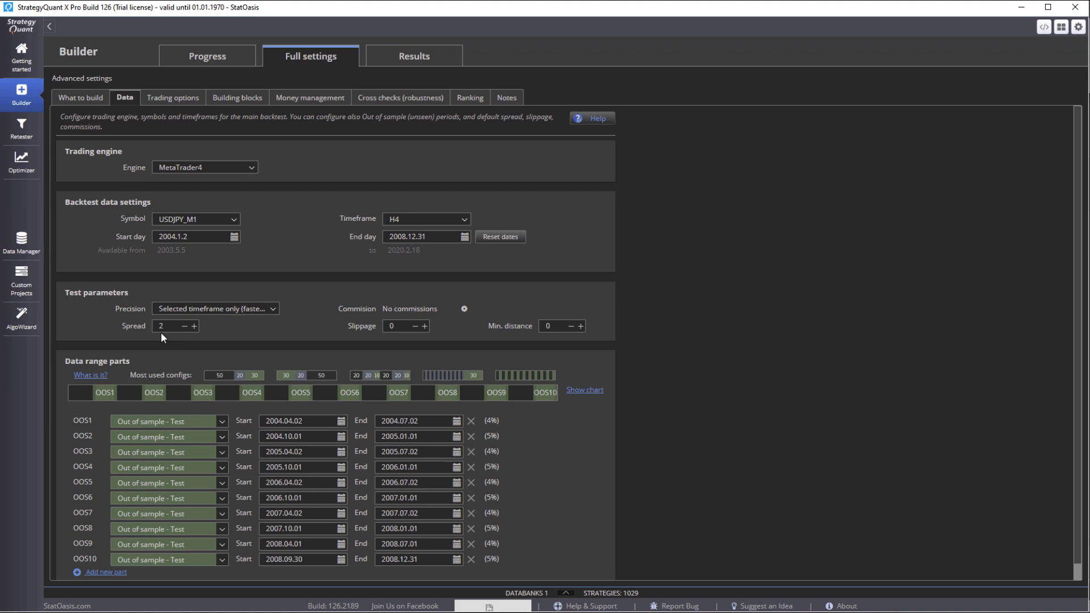
{"action": "scroll", "coordinate": [584, 442], "scroll_direction": "down", "scroll_amount": 1}
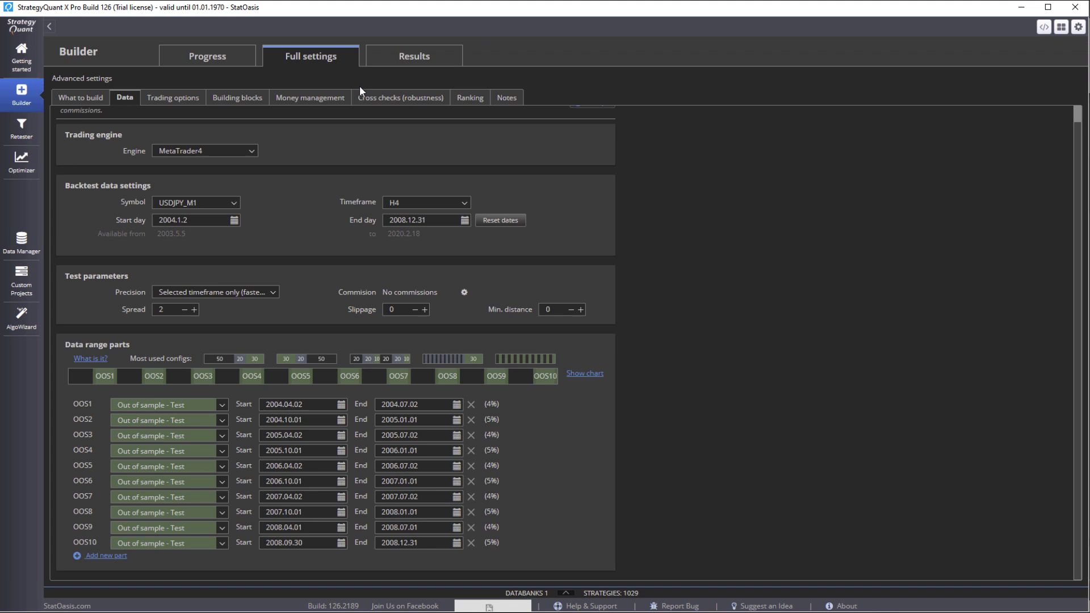
Open Strategy 0.554832's equity chart, showing its ten shaded out-of-sample periods
{"action": "left_click", "coordinate": [566, 593]}
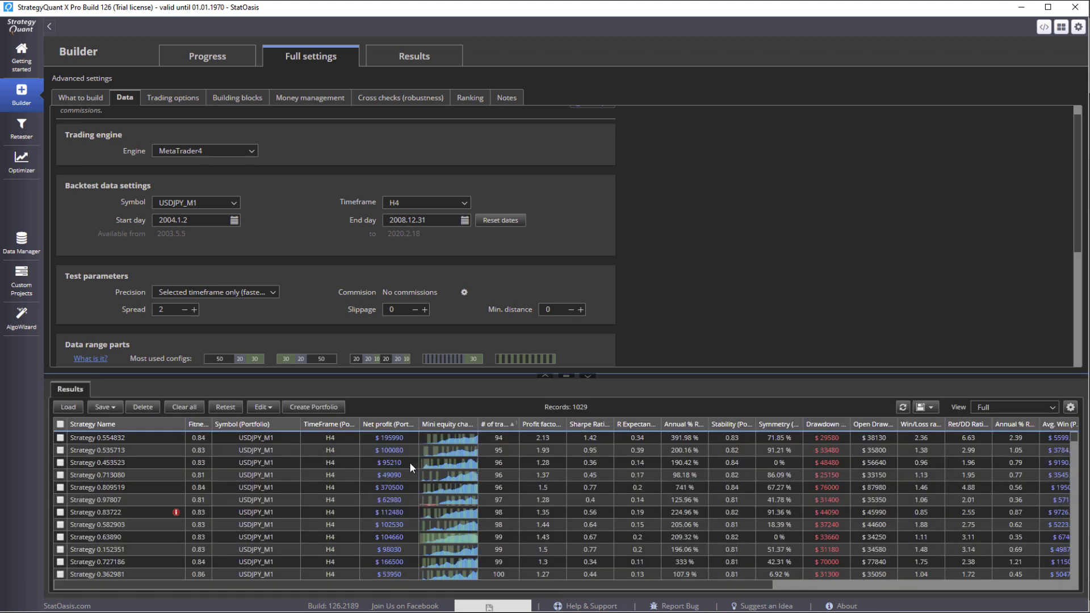
{"action": "double_click", "coordinate": [393, 437]}
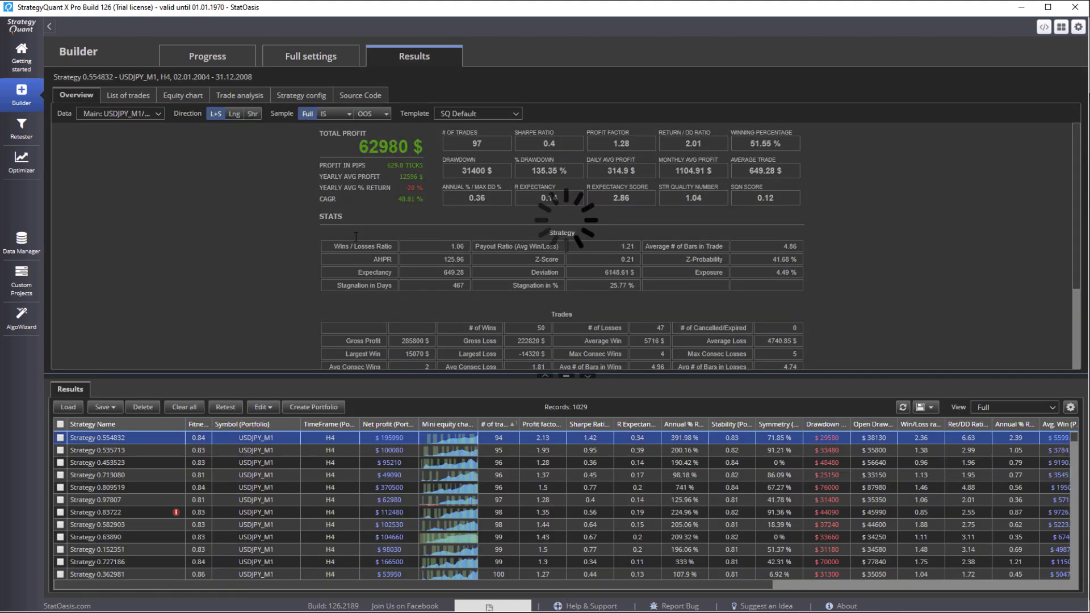
{"action": "left_click", "coordinate": [176, 96]}
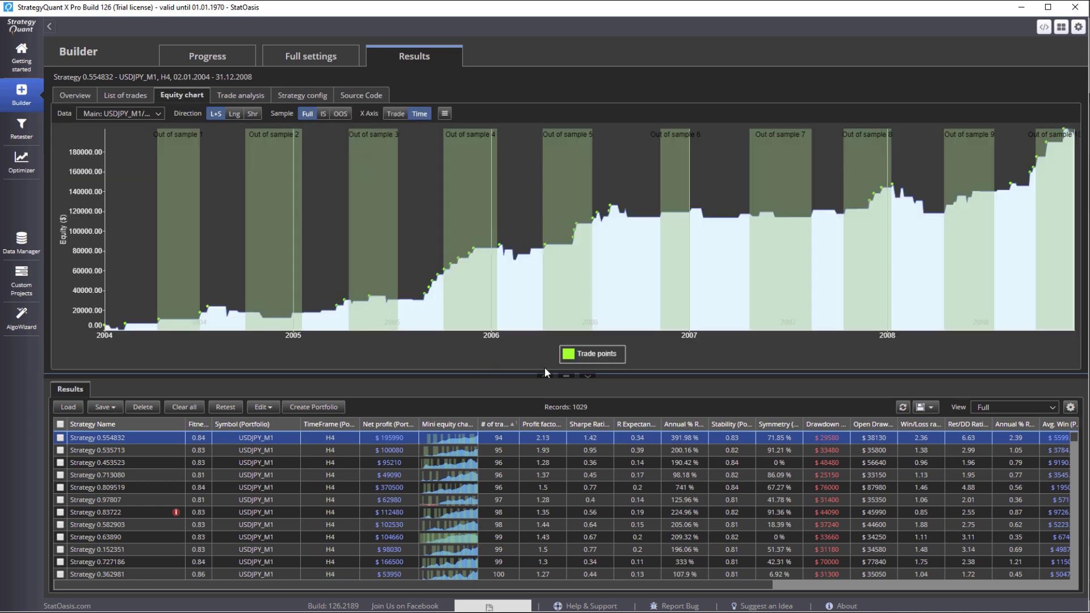
{"action": "left_click", "coordinate": [591, 378]}
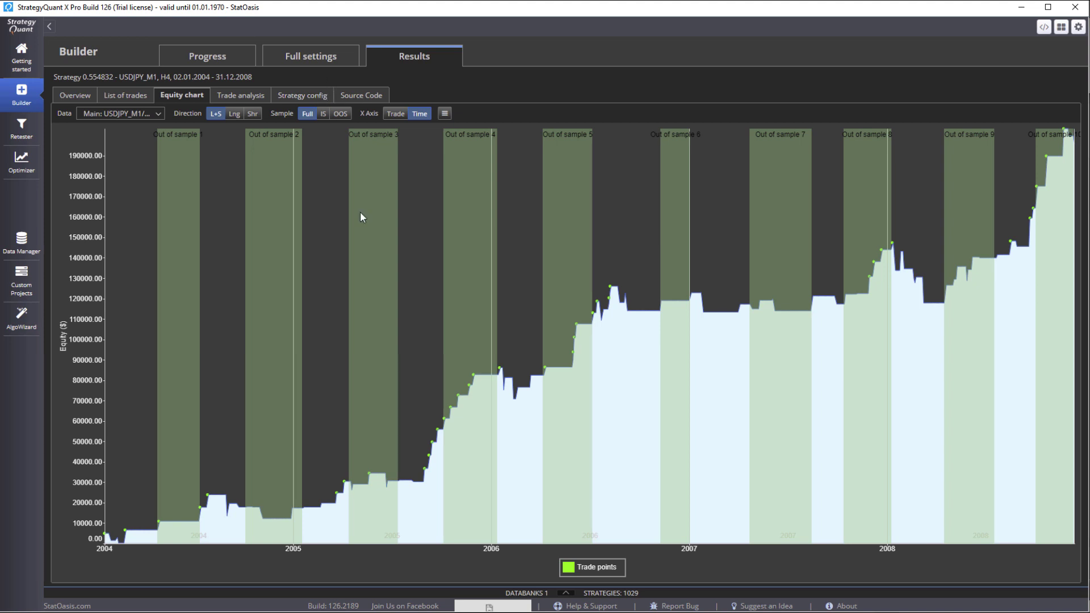
{"action": "left_click", "coordinate": [281, 57]}
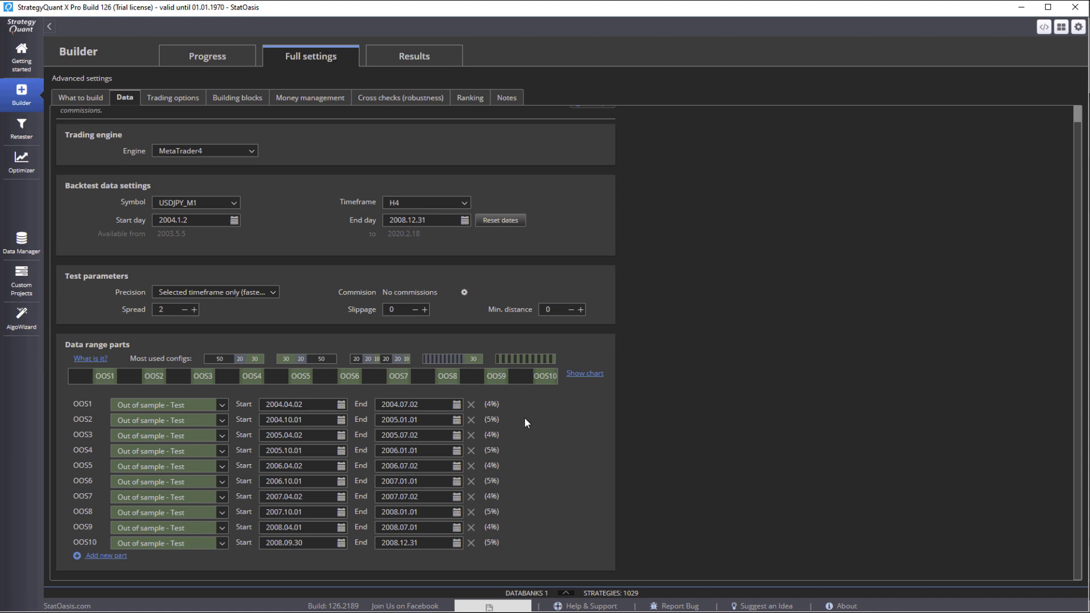
{"action": "left_click", "coordinate": [397, 58]}
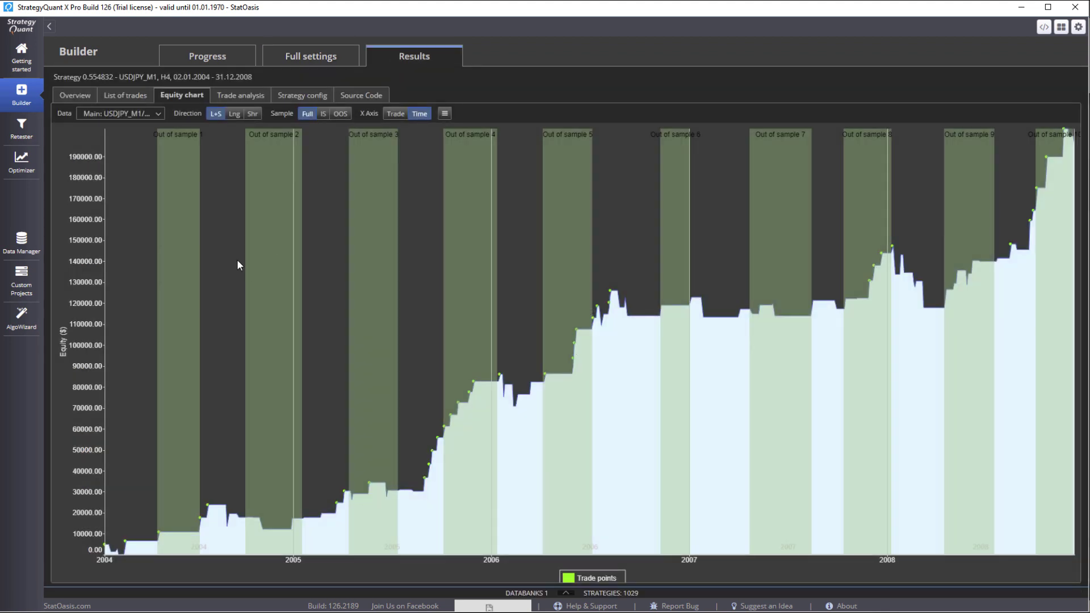
Select all 1029 Results strategies and copy them to the Retester, keeping the originals
{"action": "left_click", "coordinate": [211, 54]}
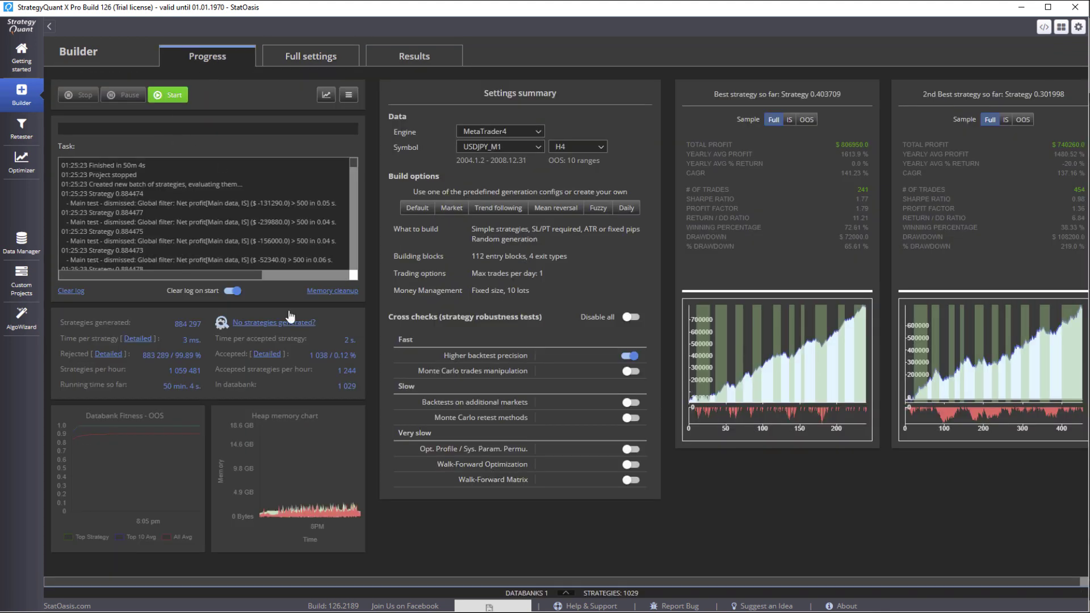
{"action": "left_click", "coordinate": [565, 592]}
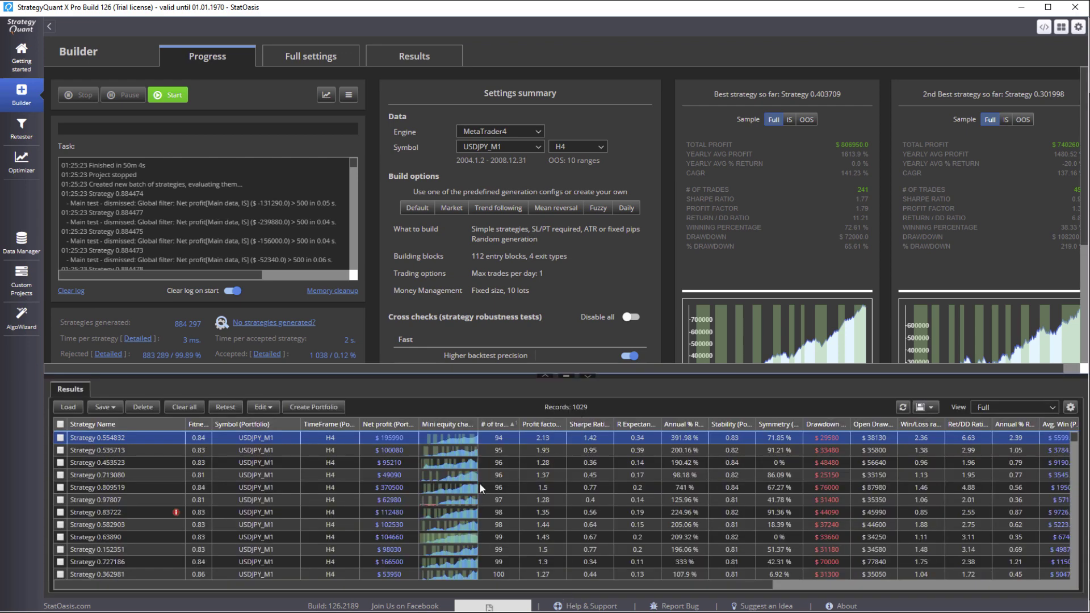
{"action": "left_click", "coordinate": [227, 475]}
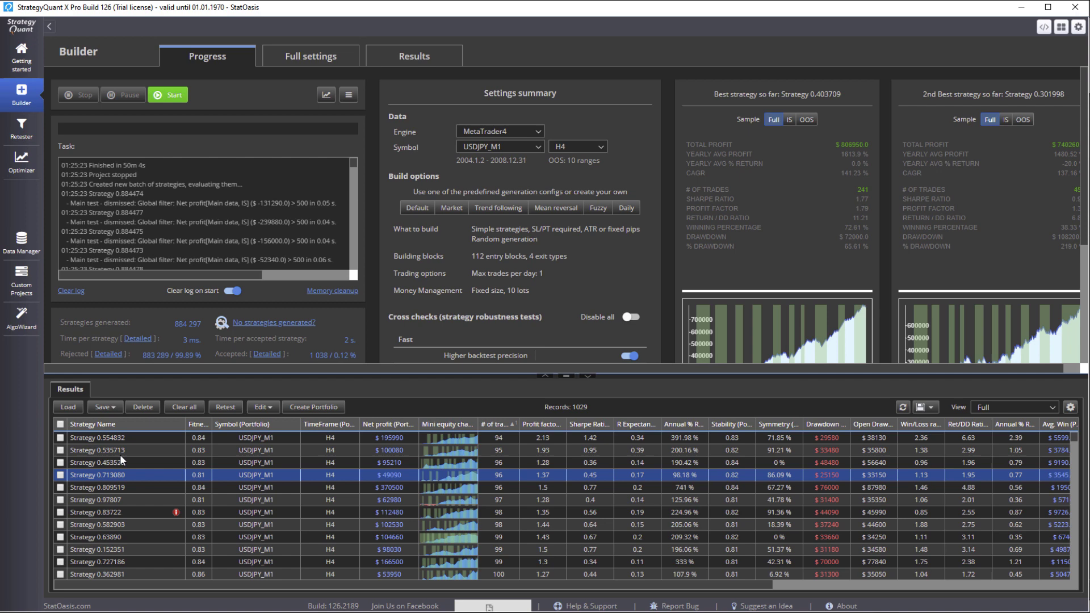
{"action": "left_click", "coordinate": [59, 424]}
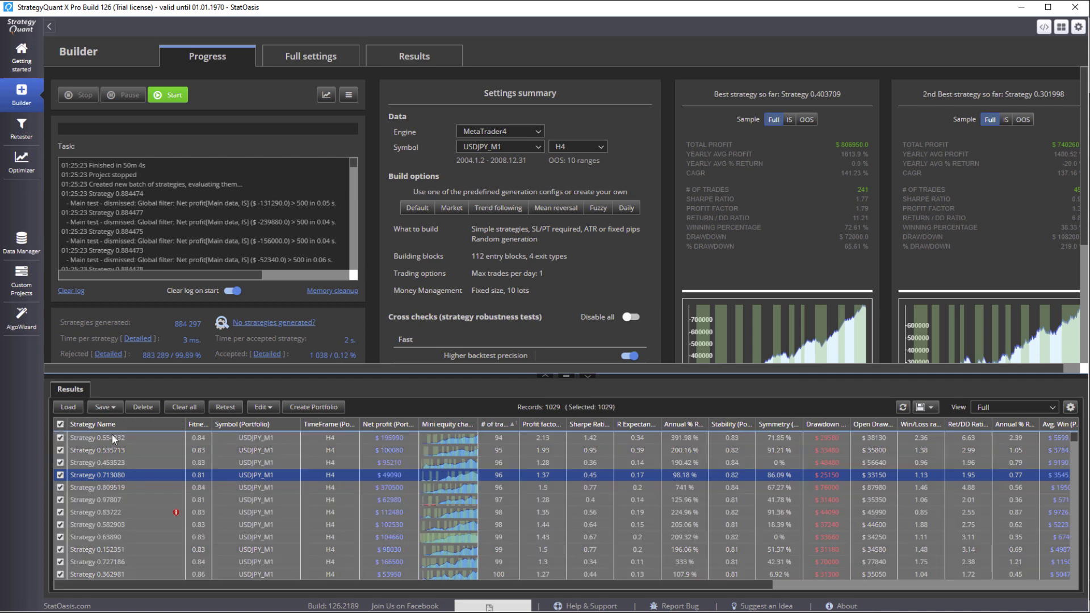
{"action": "left_click", "coordinate": [225, 408]}
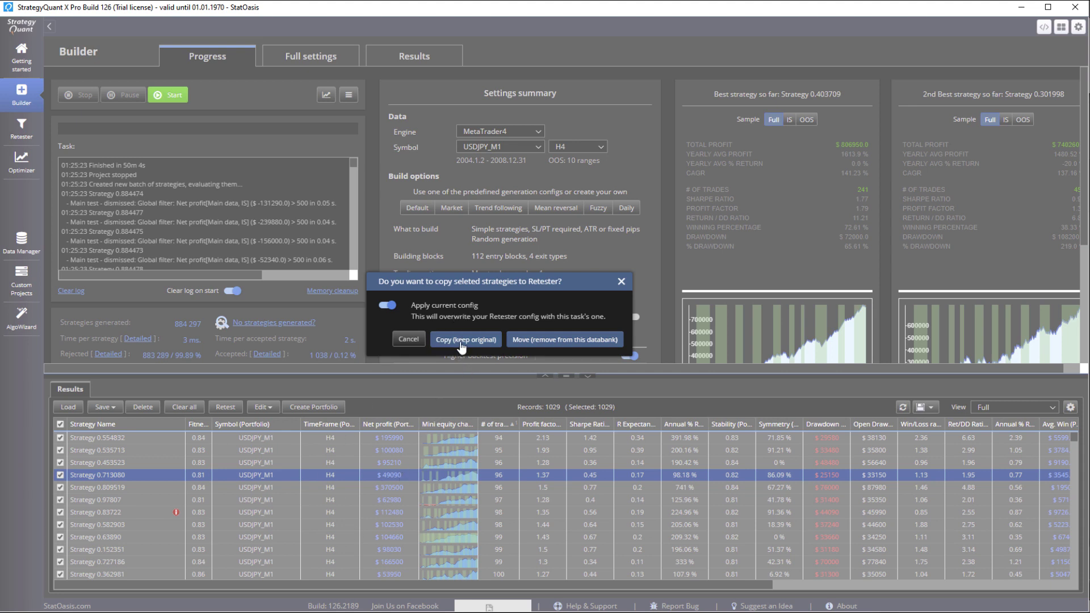
{"action": "left_click", "coordinate": [462, 340]}
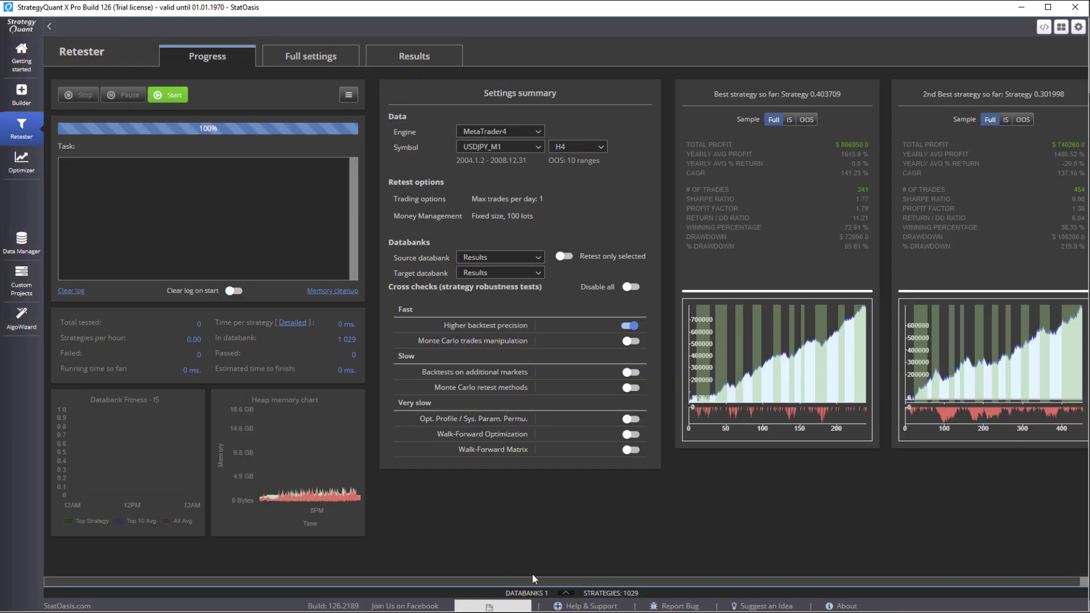
Uncheck all strategies in the Builder's Results databank and return to the Retester
{"action": "left_click", "coordinate": [568, 595]}
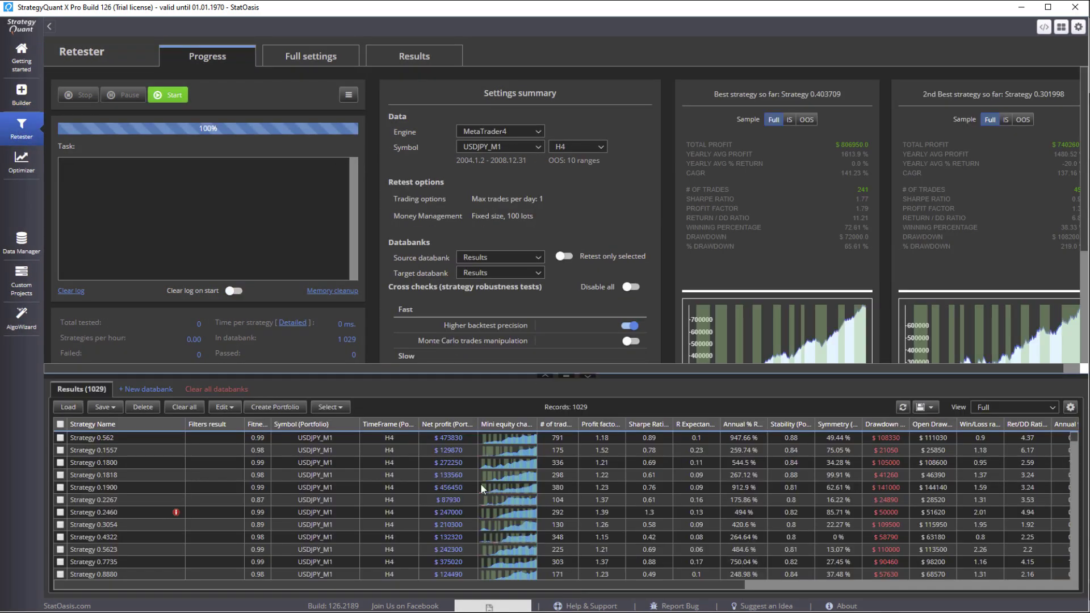
{"action": "left_click", "coordinate": [21, 94]}
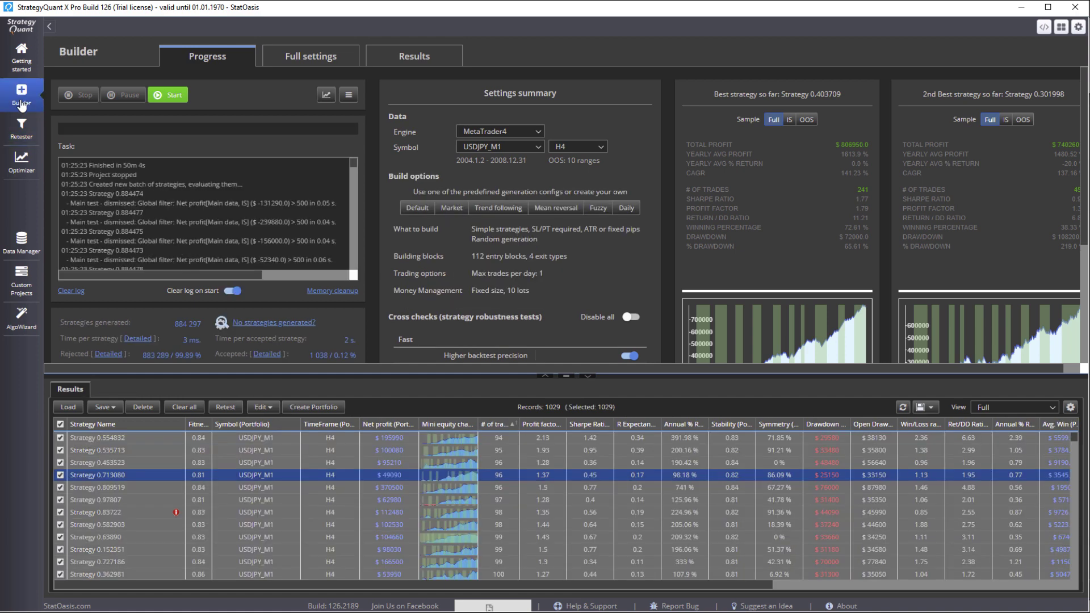
{"action": "left_click", "coordinate": [60, 424]}
{"action": "left_click", "coordinate": [29, 125]}
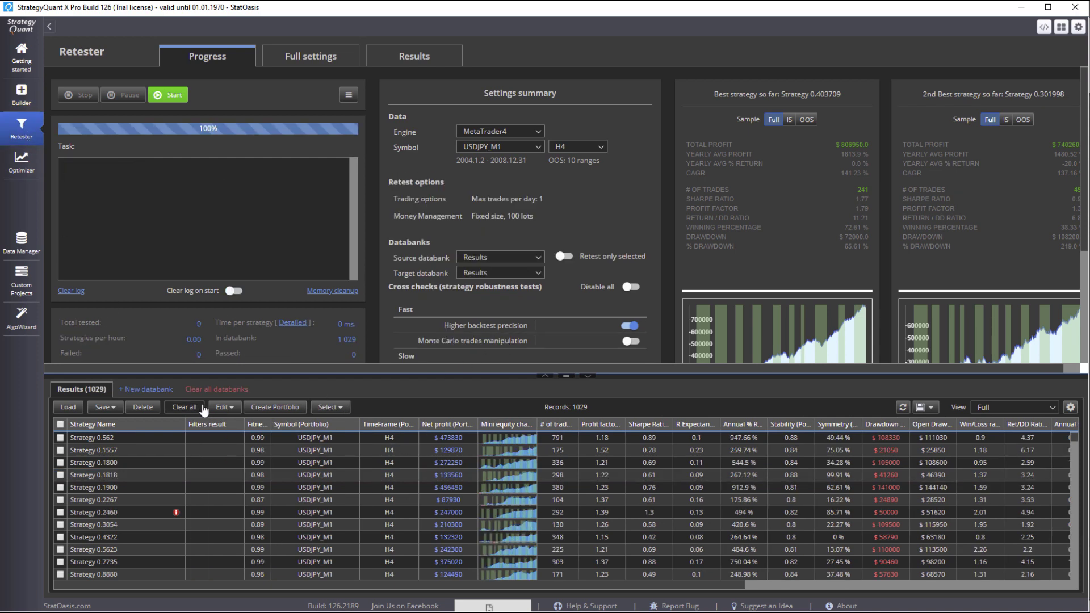
Create a new empty databank named 'Full Data Test'
{"action": "left_click", "coordinate": [149, 390]}
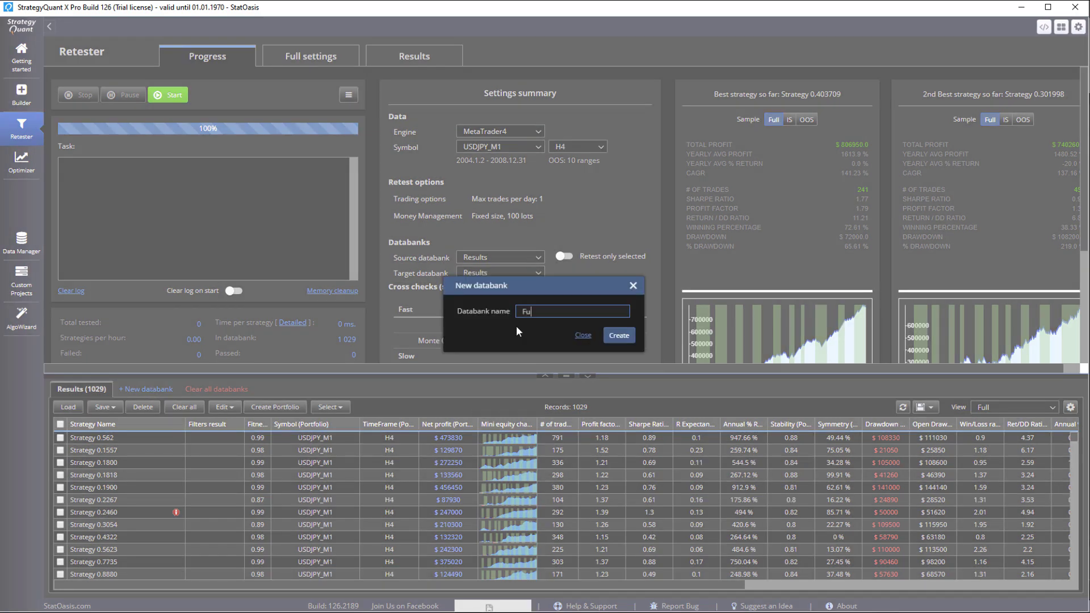
{"action": "type", "text": "Full Data Test"}
{"action": "left_click", "coordinate": [619, 336]}
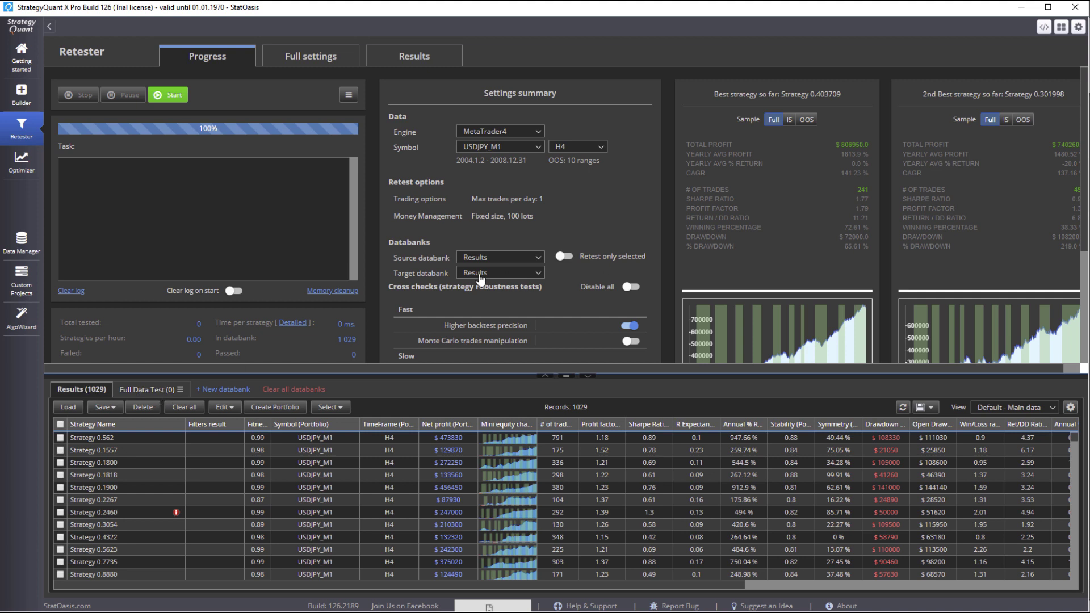
Keep the H4 timeframe and set the Target databank to Full Data Test
{"action": "left_click", "coordinate": [588, 376]}
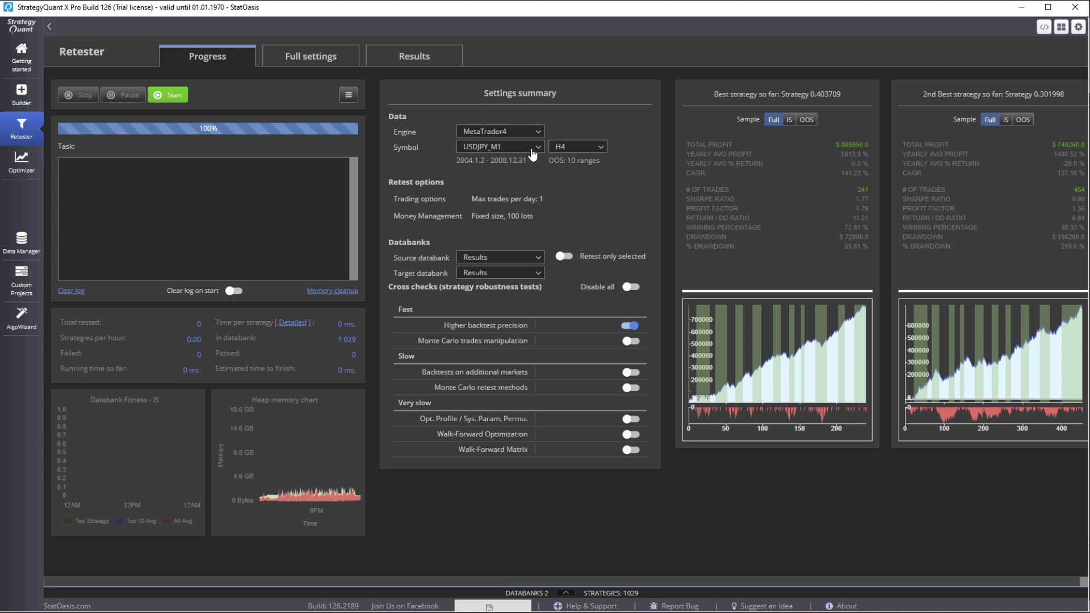
{"action": "left_click", "coordinate": [601, 149]}
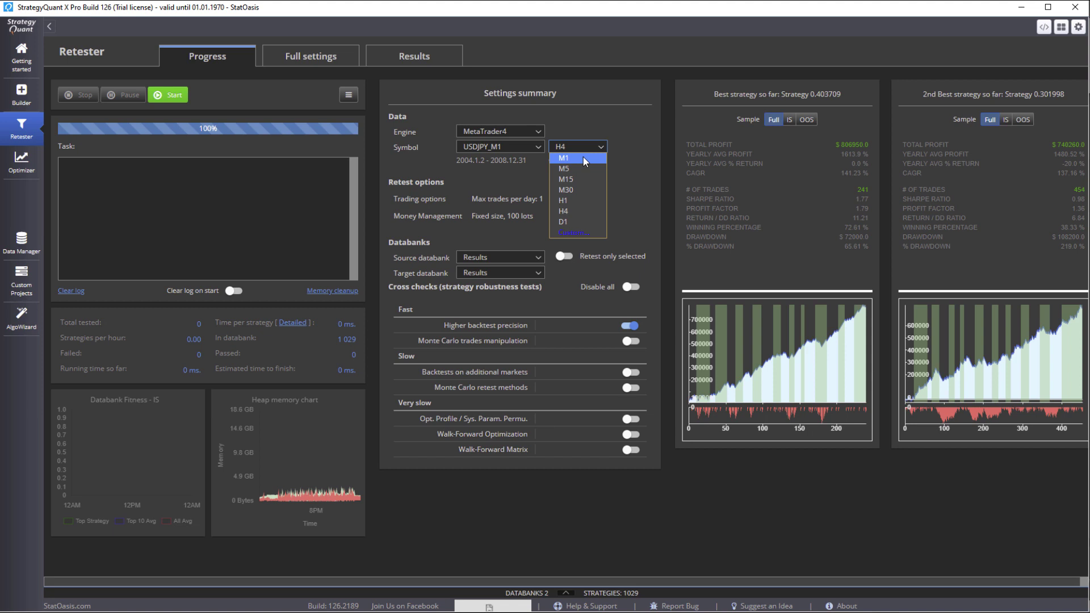
{"action": "left_click", "coordinate": [629, 162]}
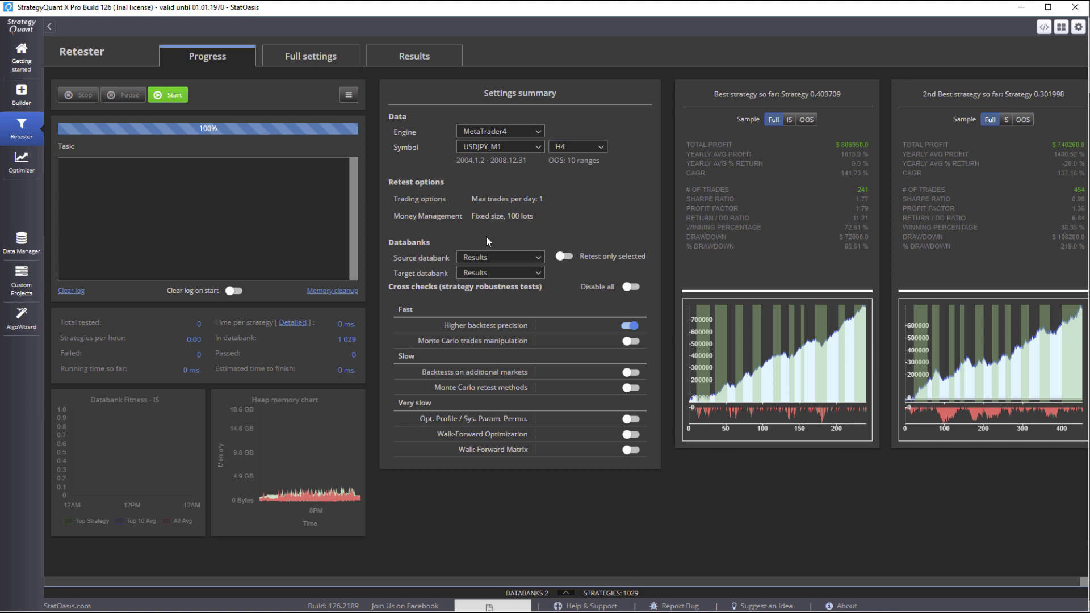
{"action": "left_click", "coordinate": [495, 273]}
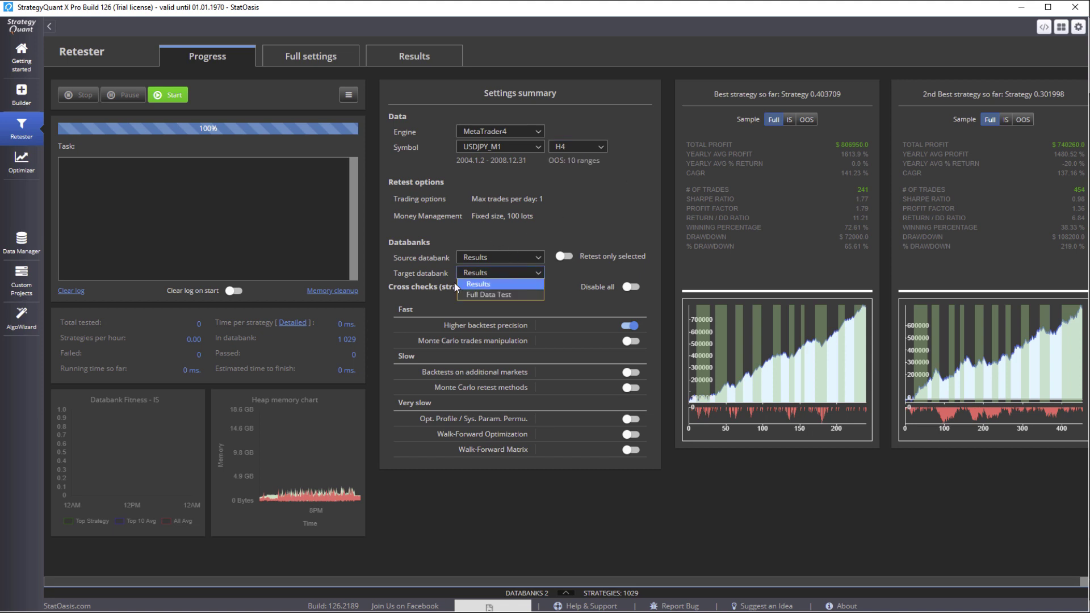
{"action": "left_click", "coordinate": [501, 295]}
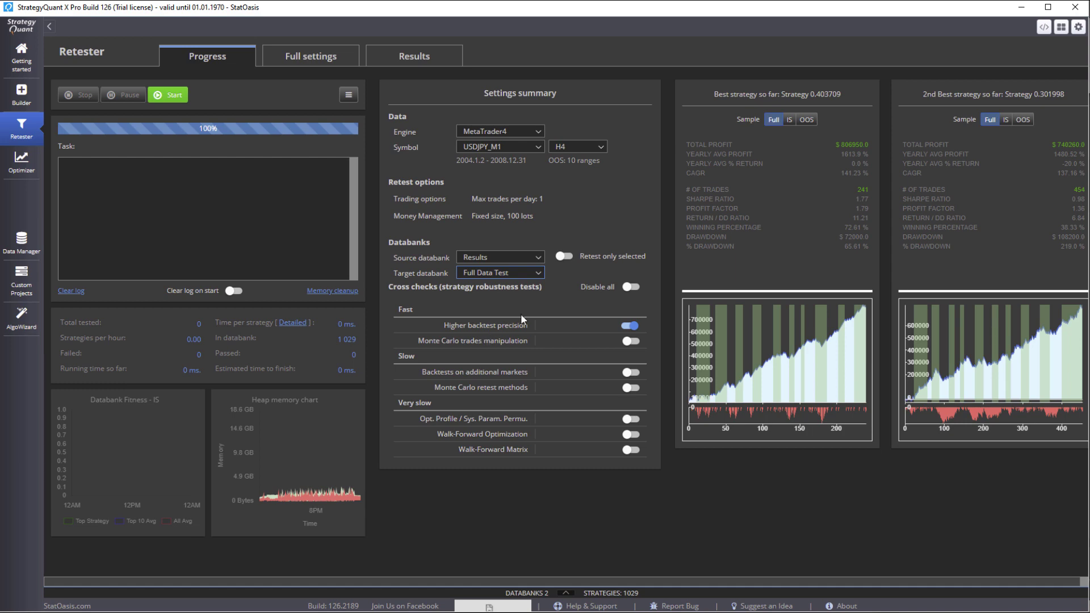
Check the empty Full Data Test databank and the Results databank tabs
{"action": "left_click", "coordinate": [566, 592]}
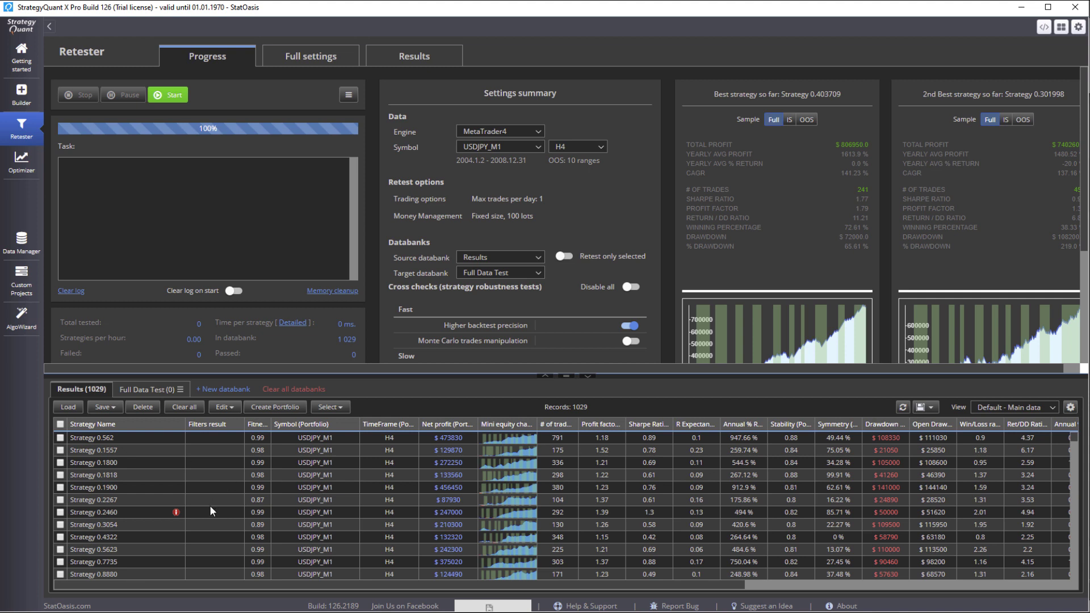
{"action": "left_click", "coordinate": [145, 390]}
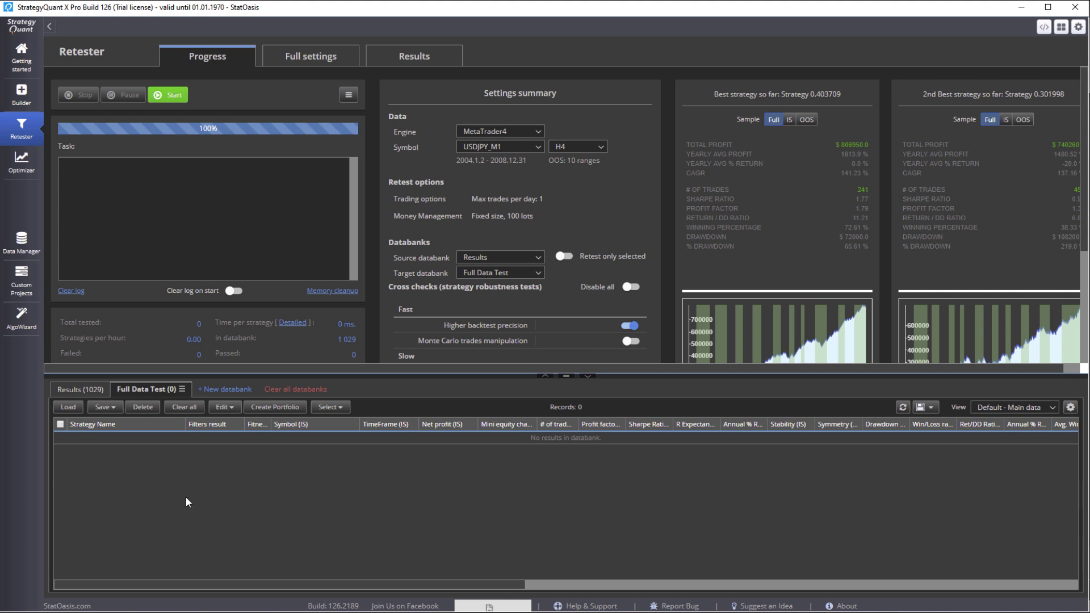
{"action": "left_click", "coordinate": [81, 390]}
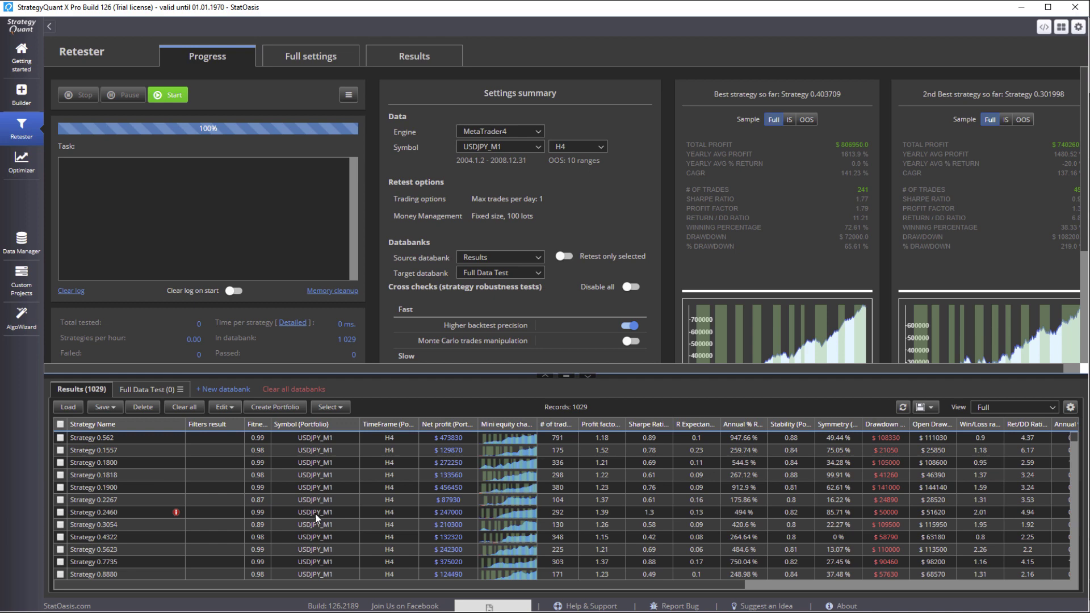
{"action": "left_click", "coordinate": [22, 94]}
{"action": "left_click", "coordinate": [21, 128]}
Look over the Retester's Ranking settings, then open its Data settings
{"action": "left_click", "coordinate": [322, 59]}
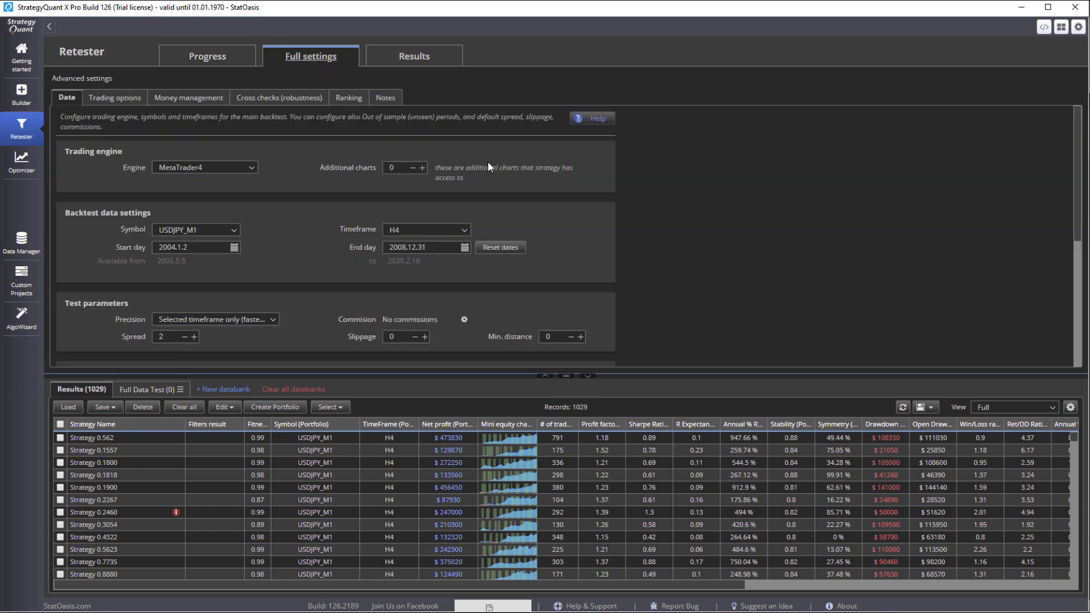
{"action": "left_click", "coordinate": [348, 98]}
{"action": "scroll", "coordinate": [536, 309], "scroll_direction": "down", "scroll_amount": 3}
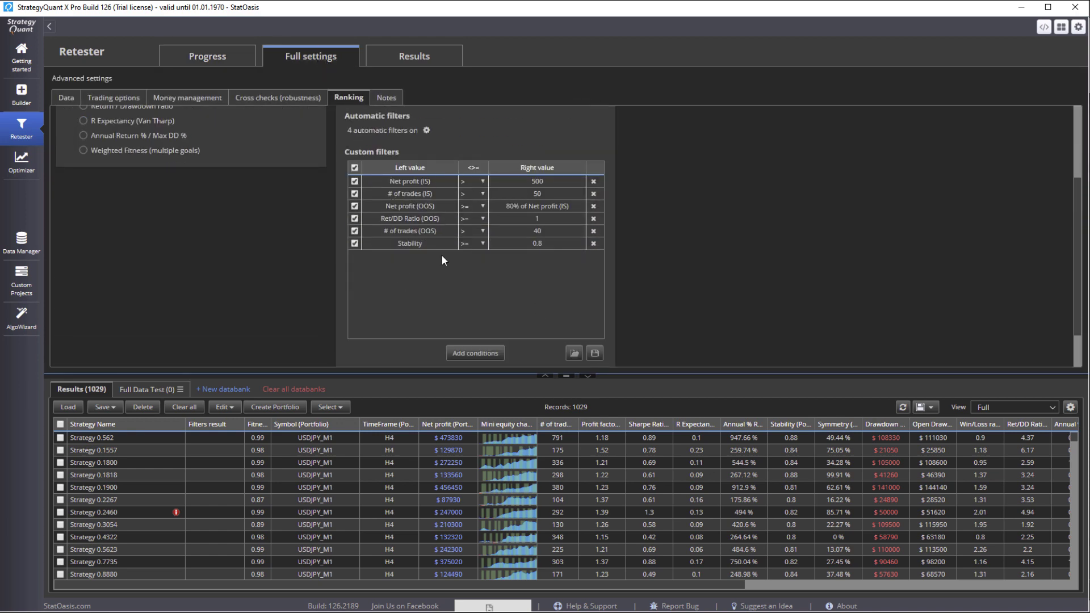
{"action": "scroll", "coordinate": [374, 138], "scroll_direction": "up", "scroll_amount": 3}
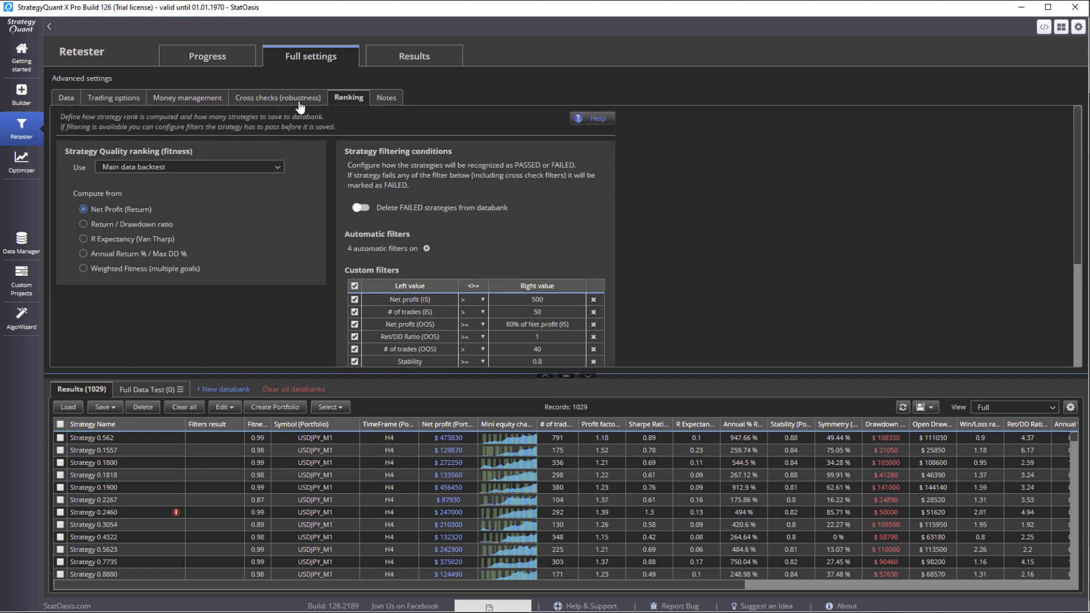
{"action": "left_click", "coordinate": [66, 98]}
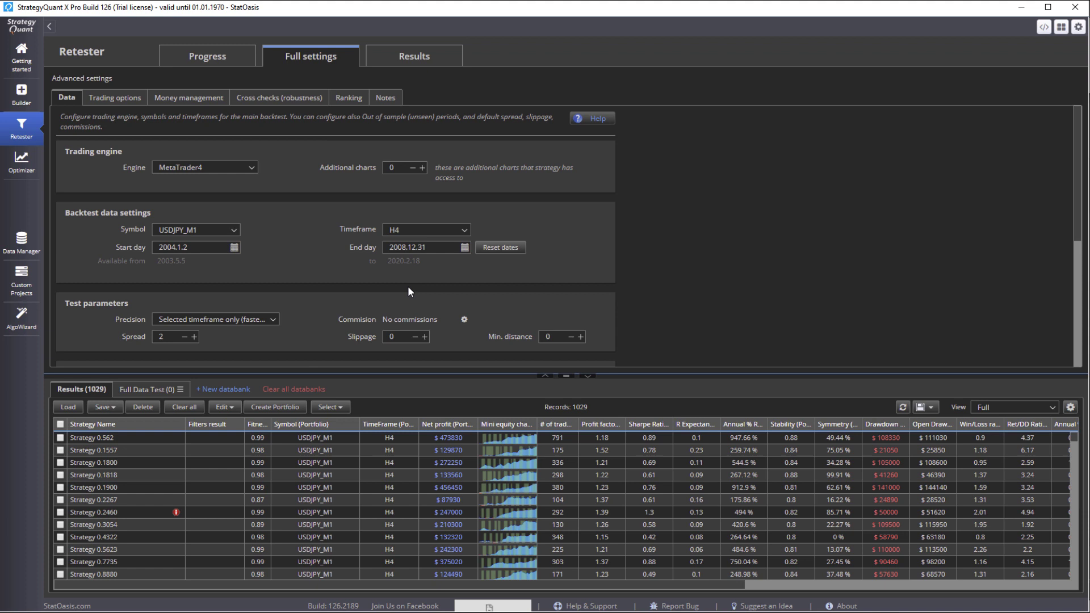
{"action": "left_click", "coordinate": [588, 376]}
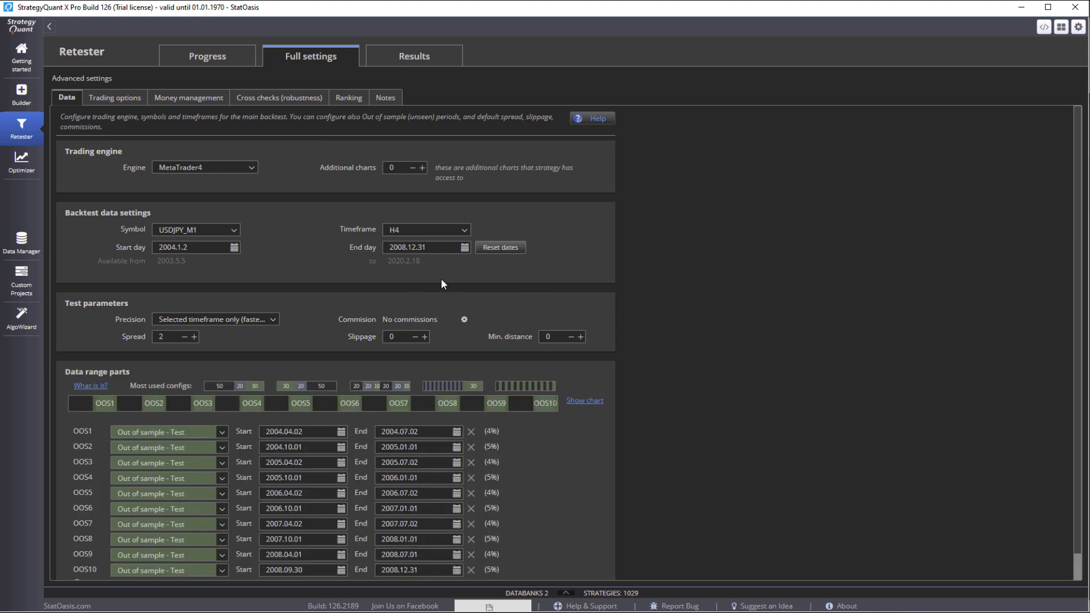
Set the data range to 2003.5.5–2018.12.31 and delete the OOS1 out-of-sample range
{"action": "left_click", "coordinate": [483, 250]}
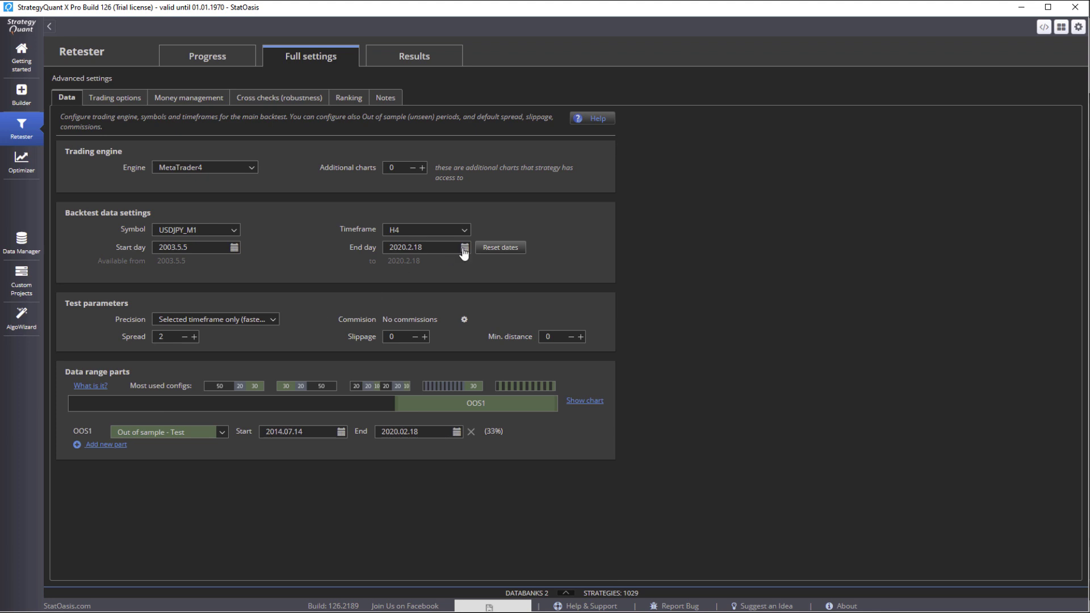
{"action": "left_click", "coordinate": [465, 248]}
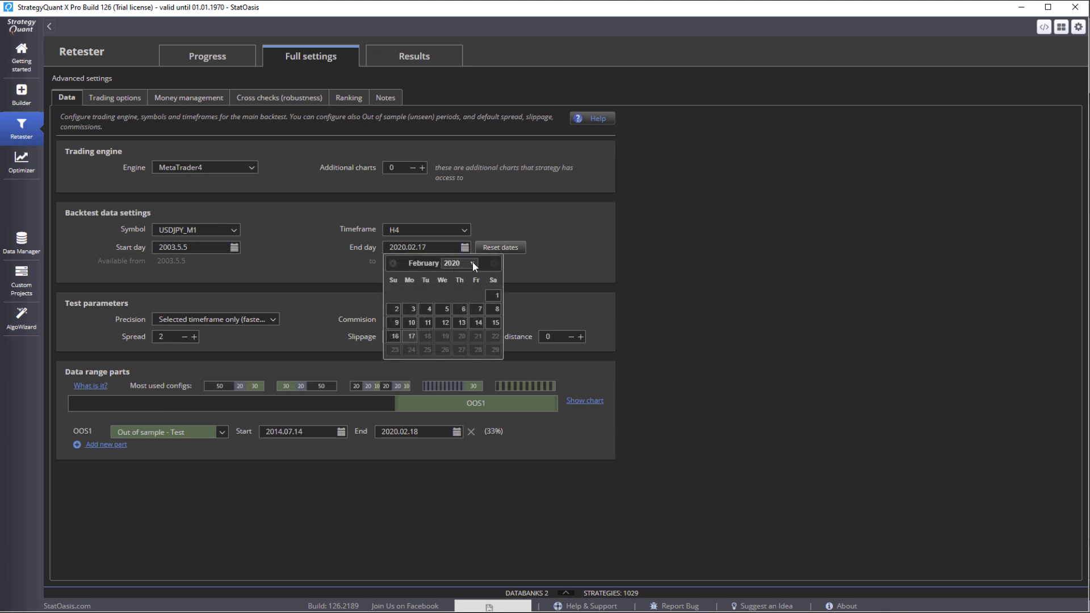
{"action": "left_click", "coordinate": [472, 263]}
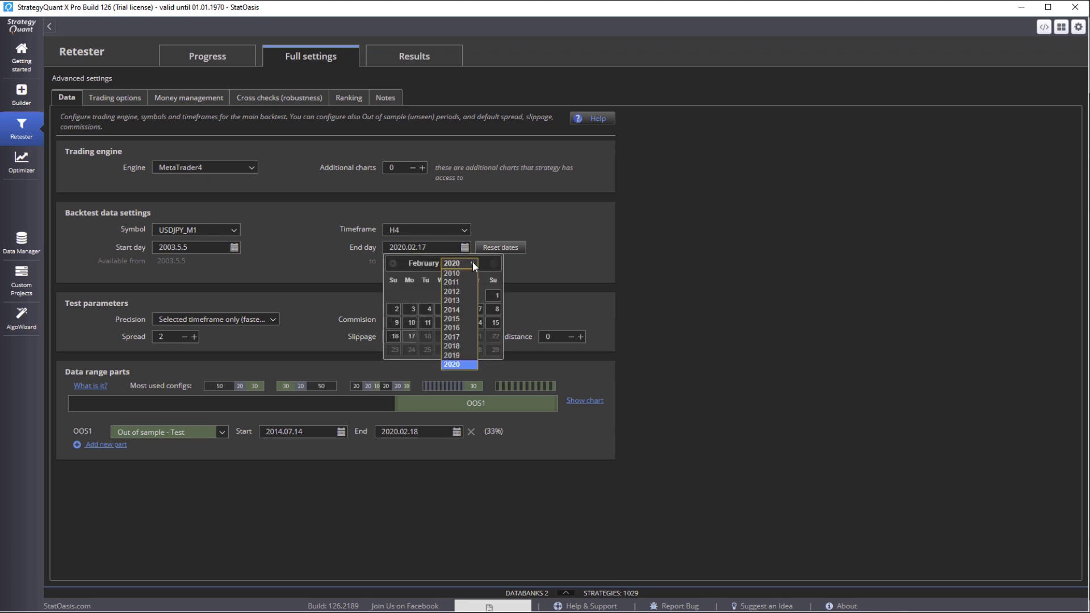
{"action": "left_click", "coordinate": [460, 344]}
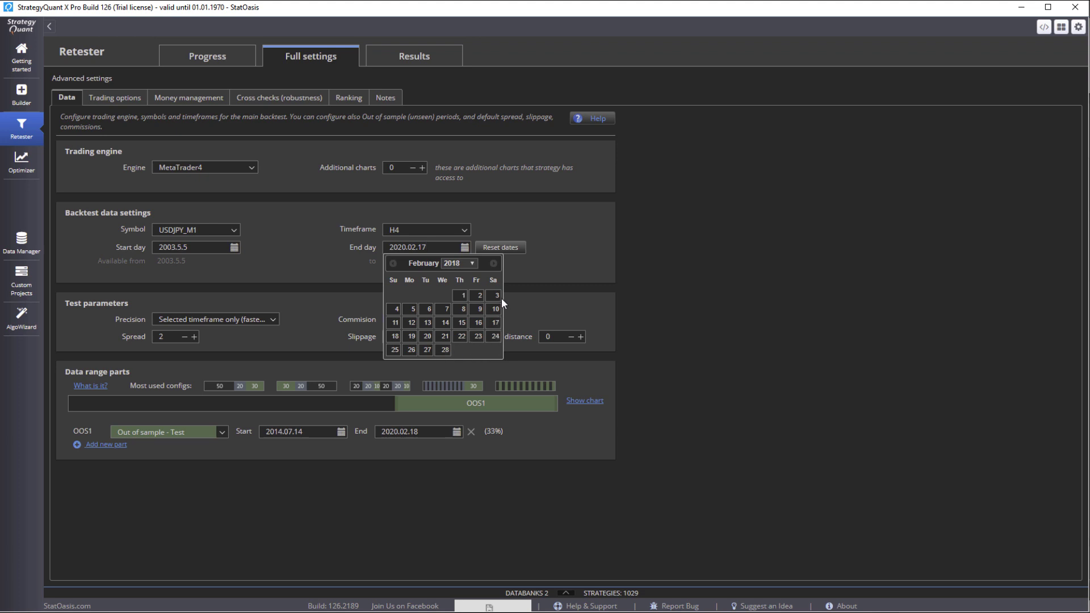
{"action": "left_click", "coordinate": [494, 265]}
{"action": "left_click", "coordinate": [494, 264]}
{"action": "left_click", "coordinate": [494, 265]}
{"action": "left_click", "coordinate": [494, 264]}
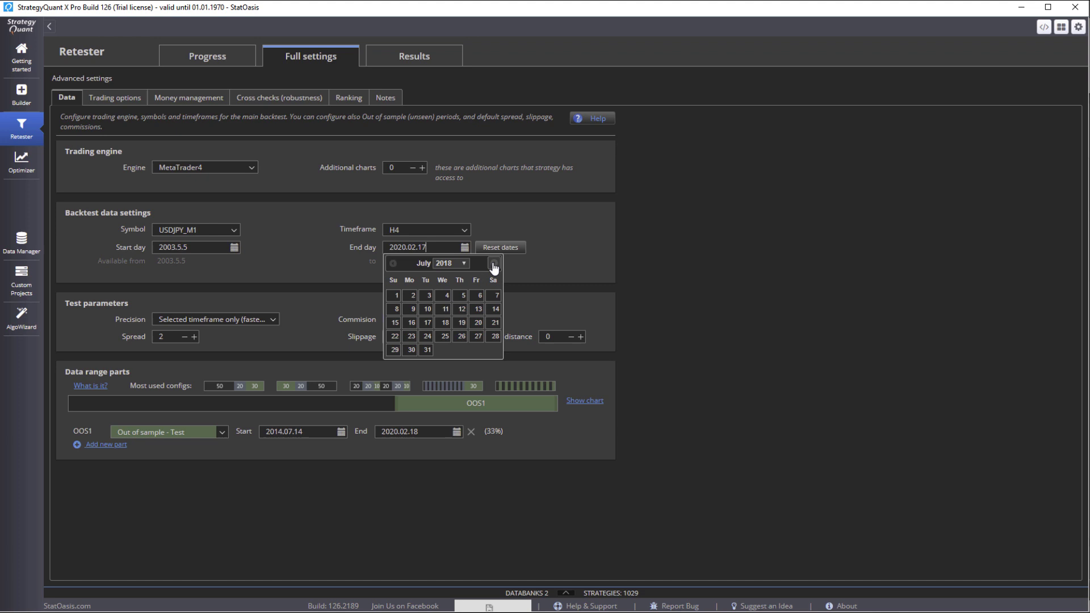
{"action": "left_click", "coordinate": [494, 264]}
{"action": "left_click", "coordinate": [494, 264]}
{"action": "left_click", "coordinate": [493, 264]}
{"action": "left_click", "coordinate": [494, 265]}
{"action": "left_click", "coordinate": [494, 264]}
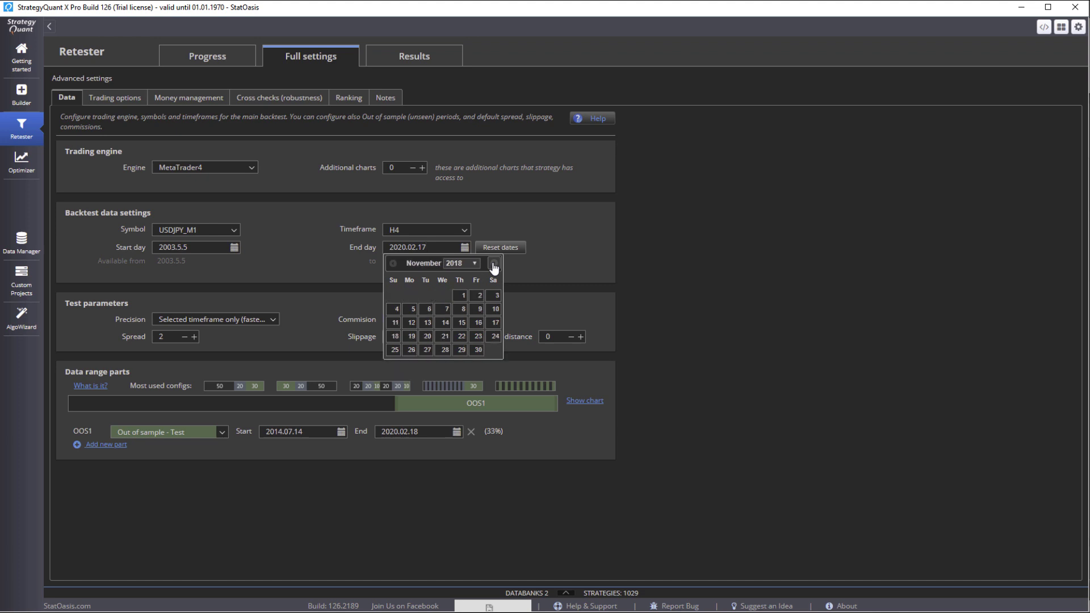
{"action": "left_click", "coordinate": [494, 264]}
{"action": "left_click", "coordinate": [494, 264]}
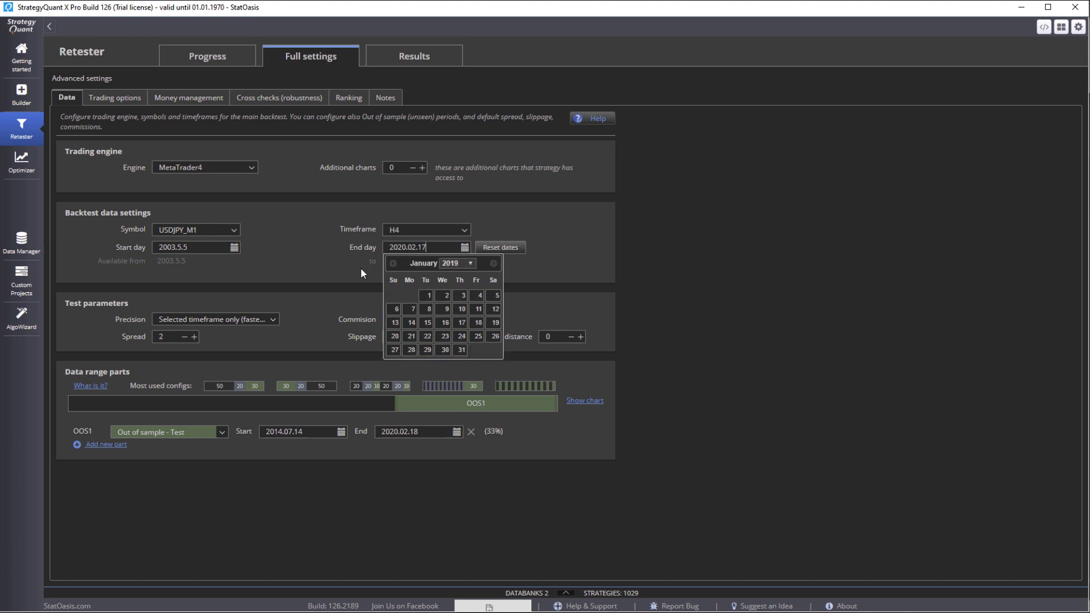
{"action": "left_click", "coordinate": [393, 264]}
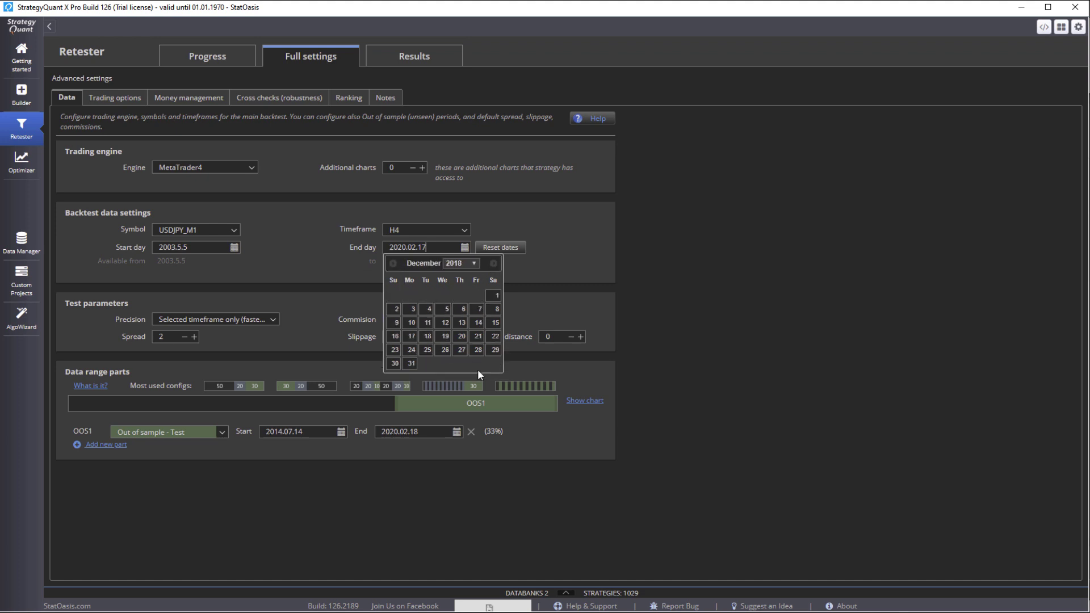
{"action": "left_click", "coordinate": [408, 364]}
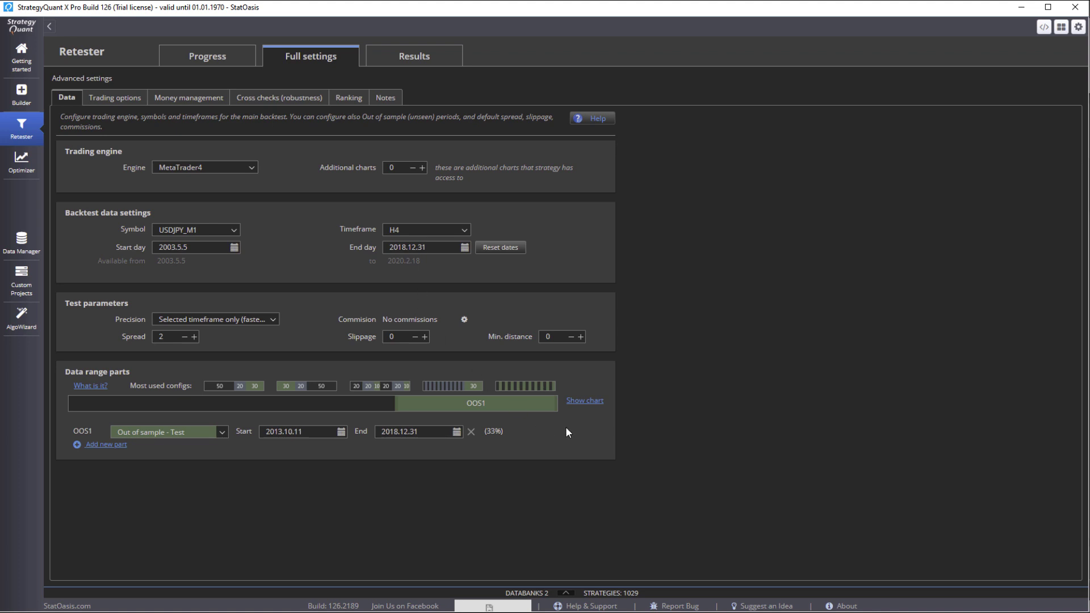
{"action": "left_click", "coordinate": [470, 431]}
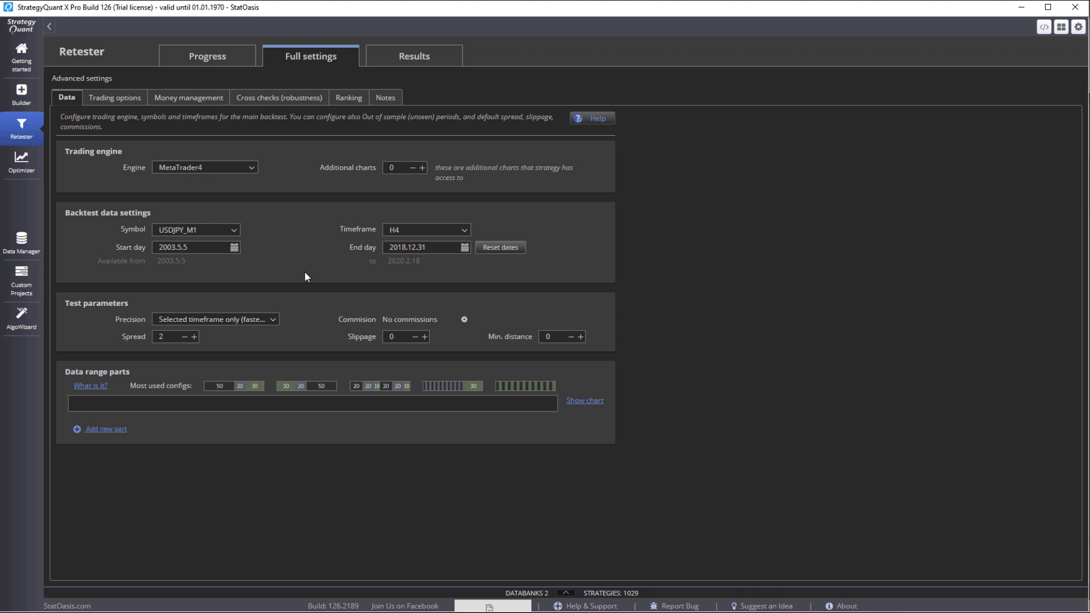
{"action": "left_click", "coordinate": [348, 98]}
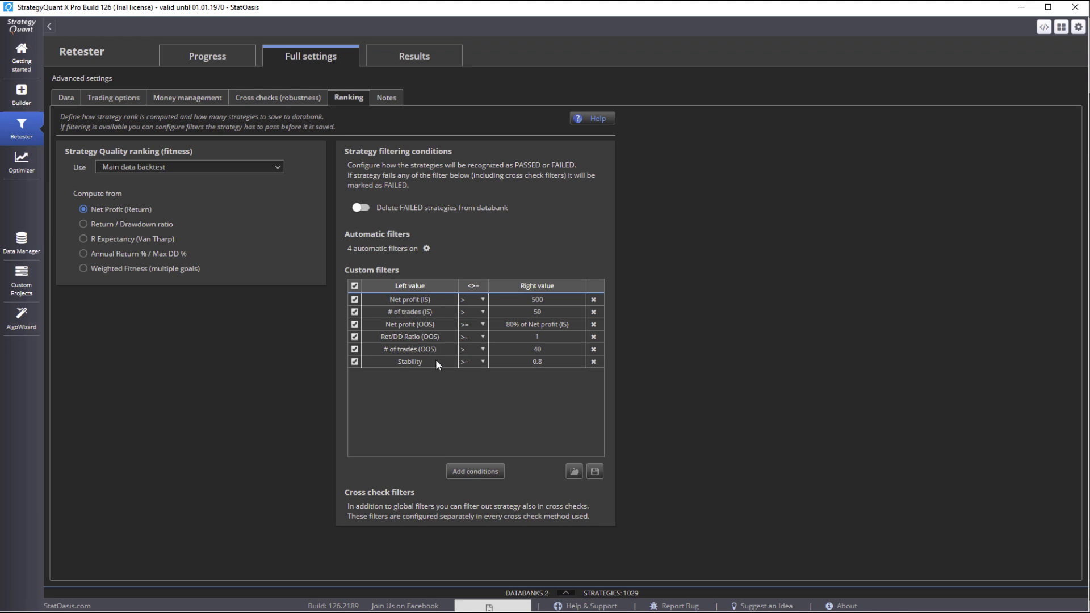
Disable the three OOS filters plus the Net profit (IS) and # of trades (IS) filters
{"action": "left_click", "coordinate": [354, 324]}
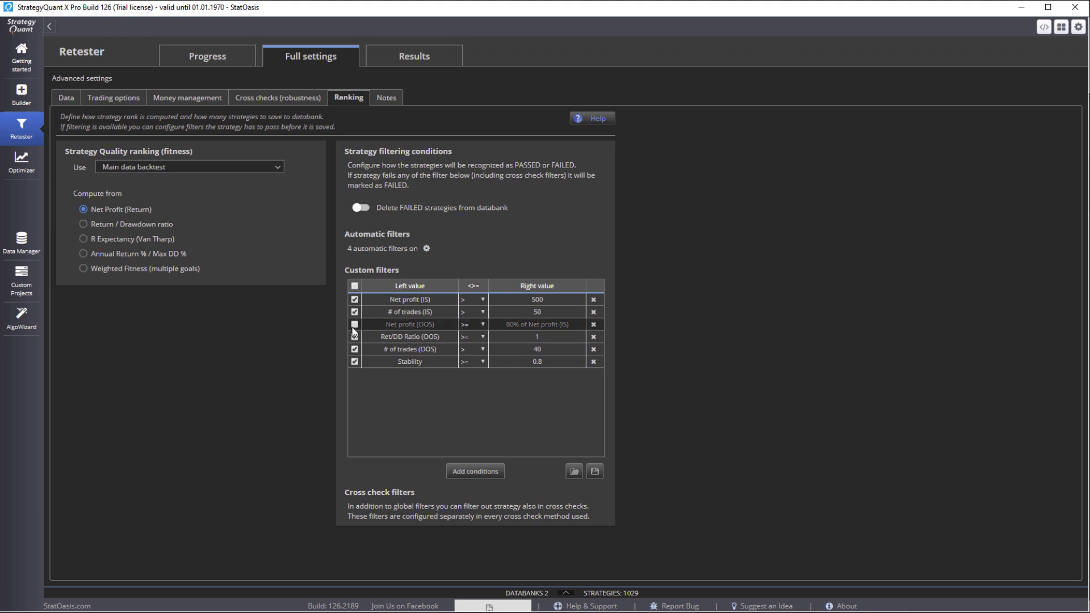
{"action": "left_click", "coordinate": [355, 336]}
{"action": "left_click", "coordinate": [355, 349]}
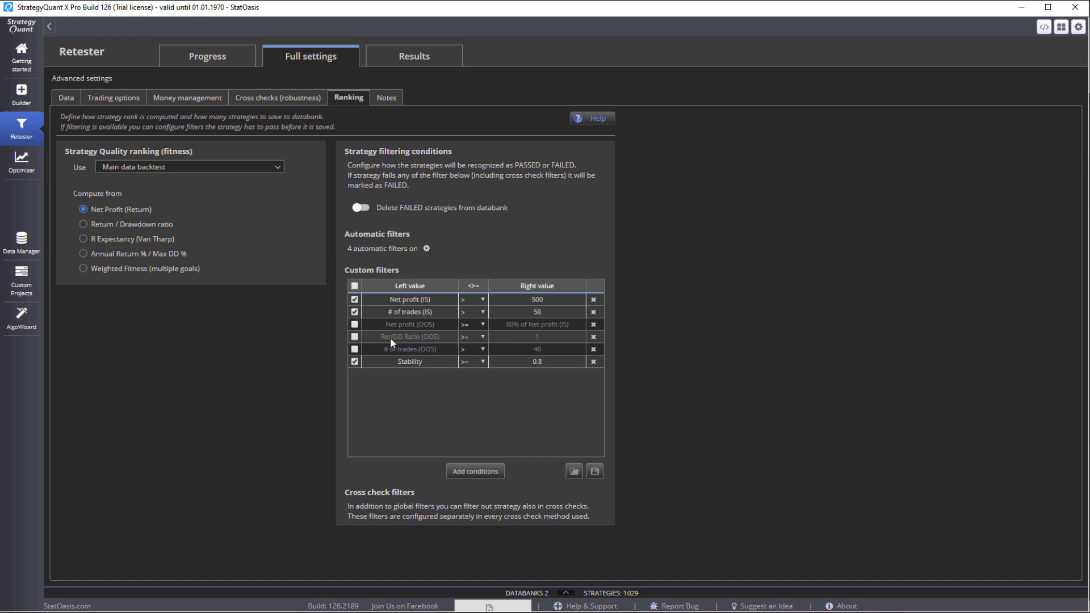
{"action": "left_click", "coordinate": [355, 311]}
{"action": "left_click", "coordinate": [354, 299]}
Add Profit factor, Ret/DD Ratio and Net profit as new filter conditions
{"action": "left_click", "coordinate": [475, 472]}
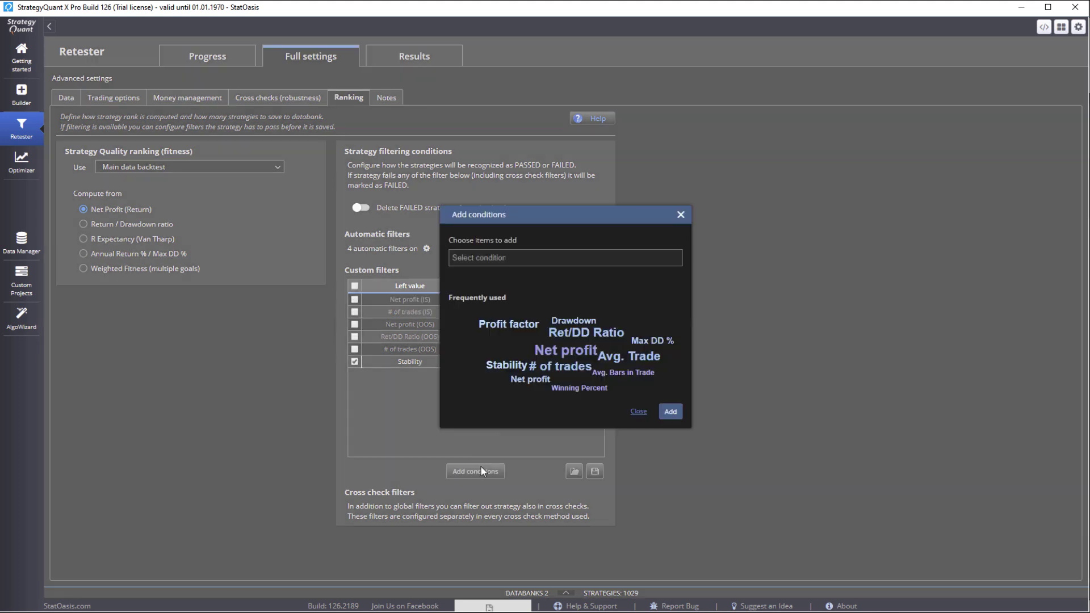
{"action": "left_click", "coordinate": [514, 327]}
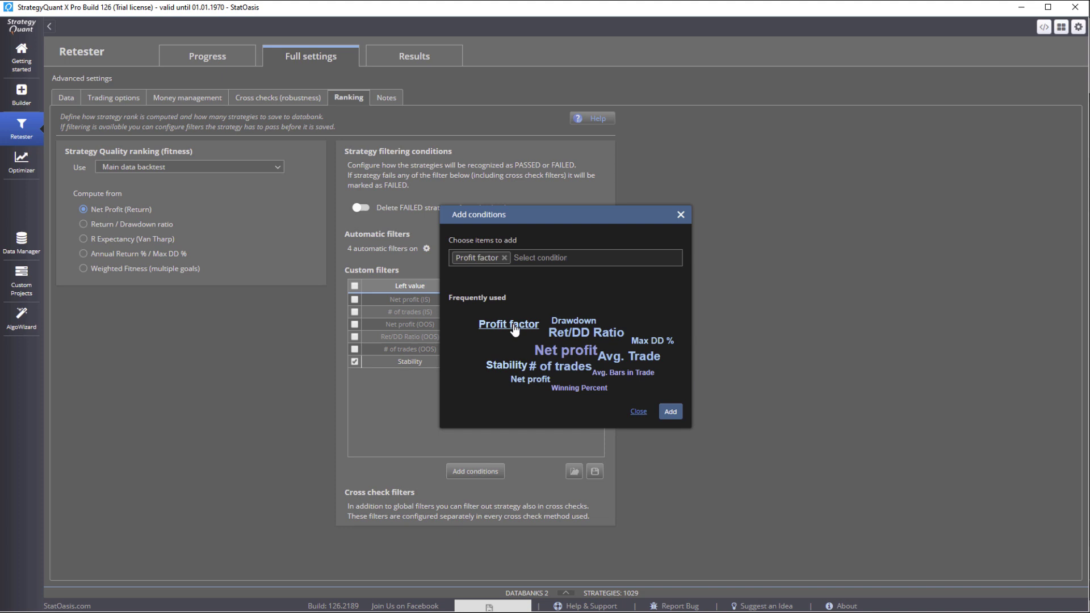
{"action": "left_click", "coordinate": [576, 334]}
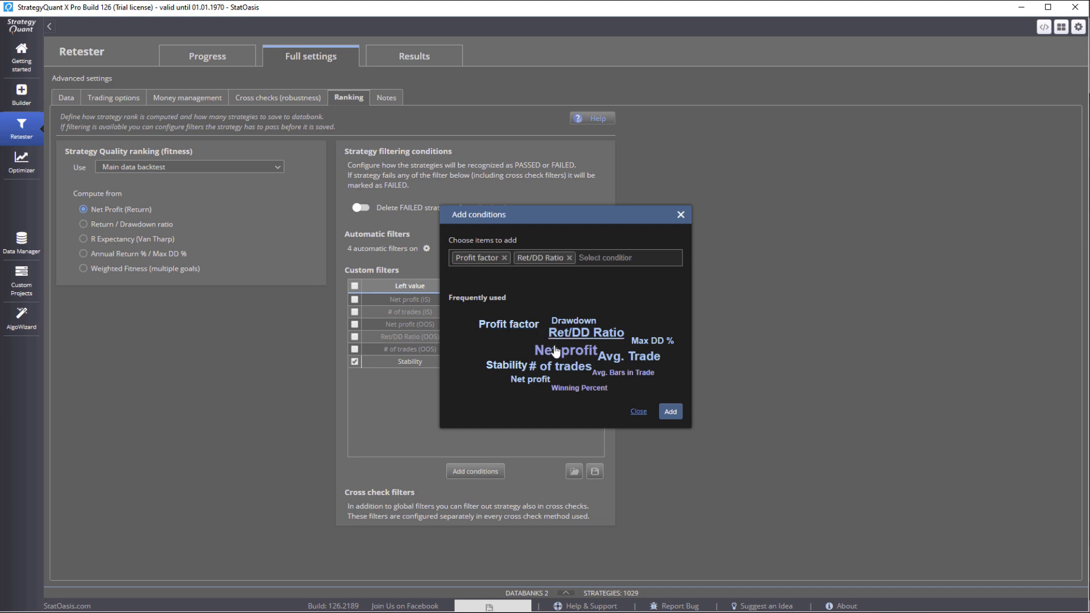
{"action": "left_click", "coordinate": [566, 350]}
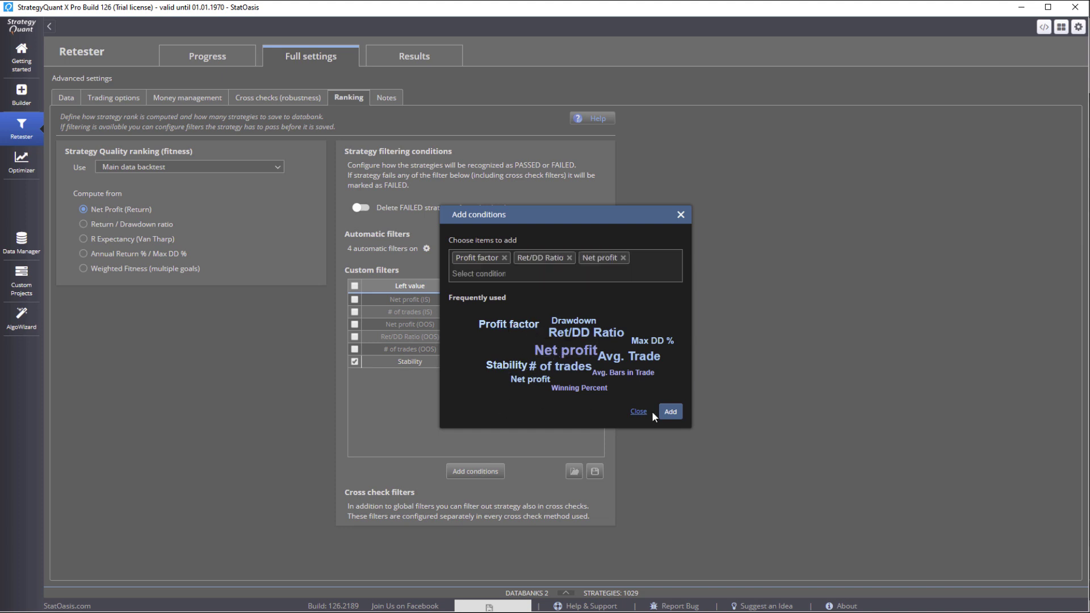
{"action": "left_click", "coordinate": [669, 412]}
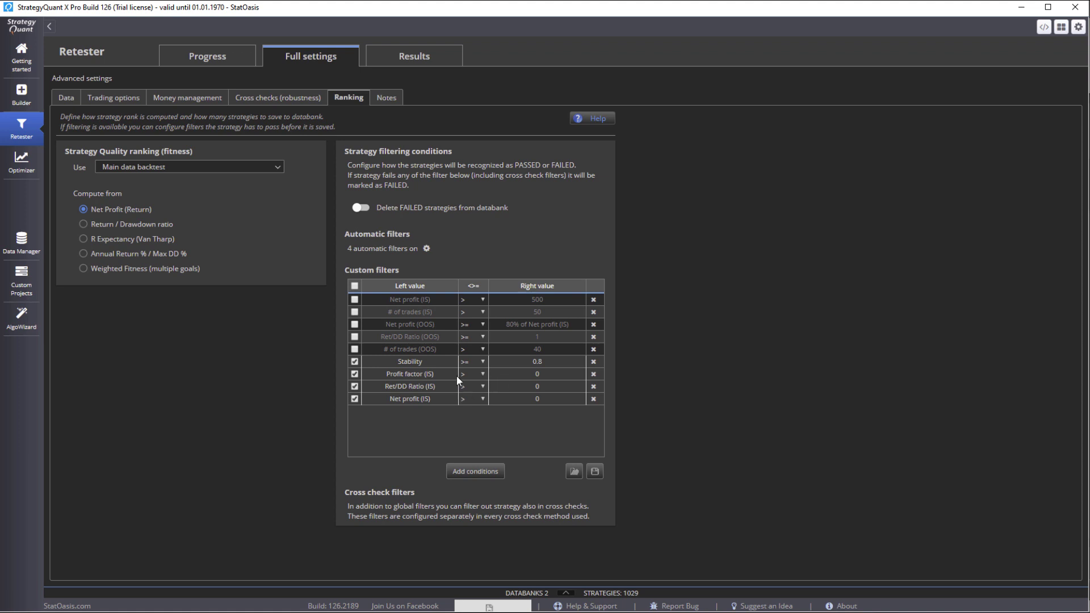
Switch the Profit factor, Ret/DD Ratio and Net profit filters to the Full sample
{"action": "double_click", "coordinate": [436, 374]}
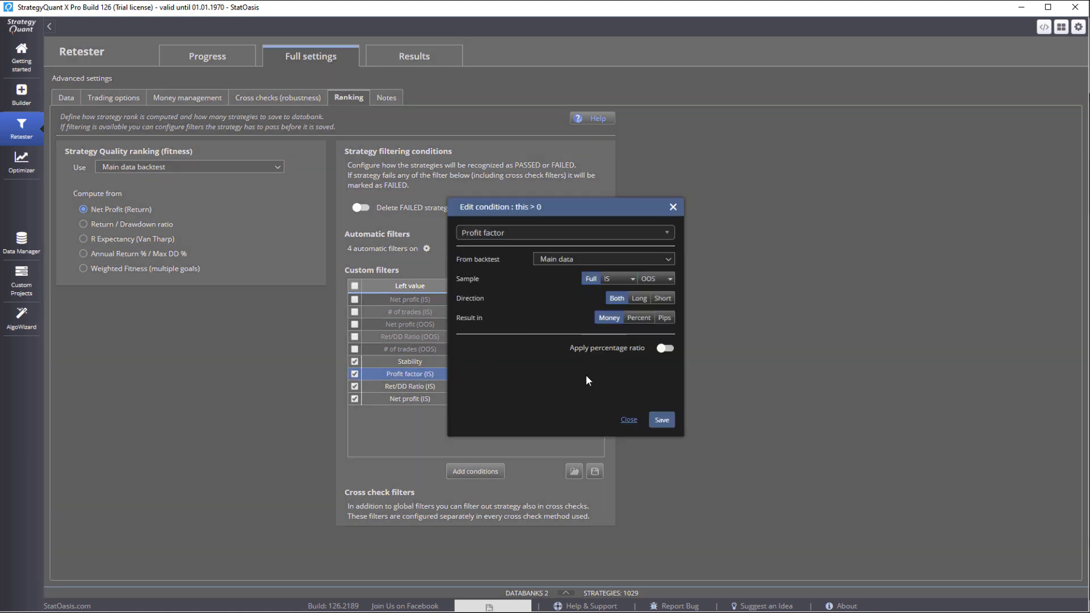
{"action": "left_click", "coordinate": [665, 423]}
{"action": "double_click", "coordinate": [434, 386]}
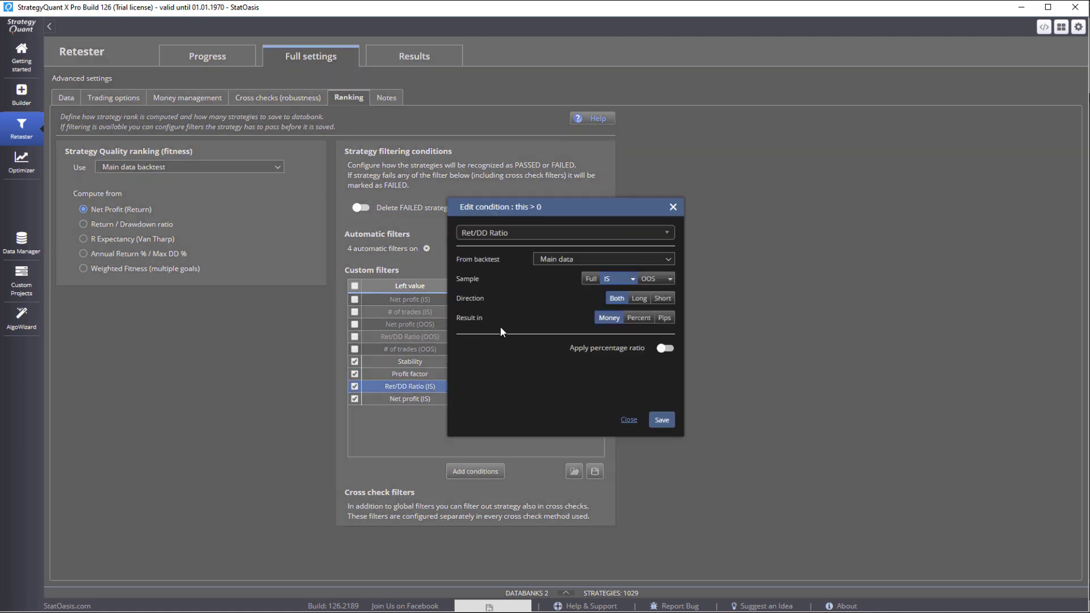
{"action": "left_click", "coordinate": [587, 280]}
{"action": "left_click", "coordinate": [660, 420]}
{"action": "double_click", "coordinate": [410, 398]}
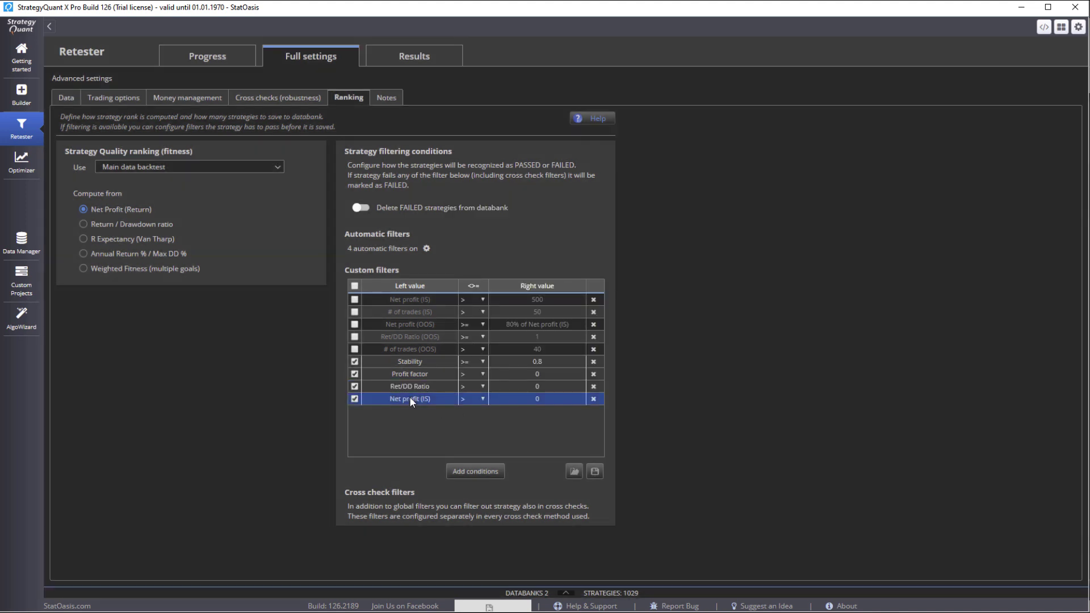
{"action": "left_click", "coordinate": [591, 279]}
{"action": "left_click", "coordinate": [662, 420]}
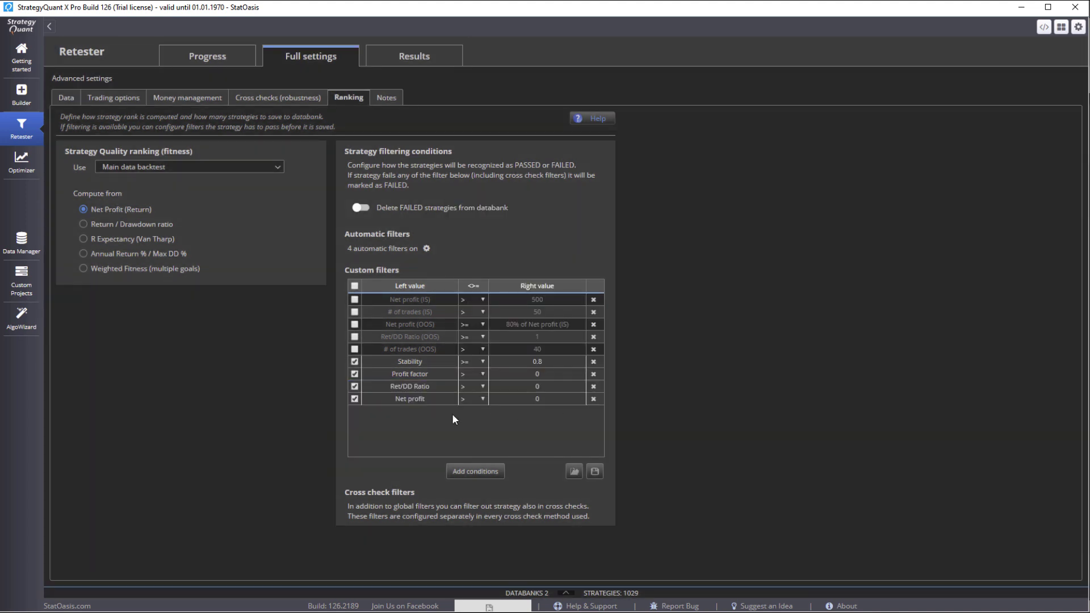
Set the filter thresholds to Ret/DD Ratio > 3, Net profit > 3000 and Profit factor > 1.3
{"action": "double_click", "coordinate": [522, 386]}
{"action": "left_click", "coordinate": [630, 260]}
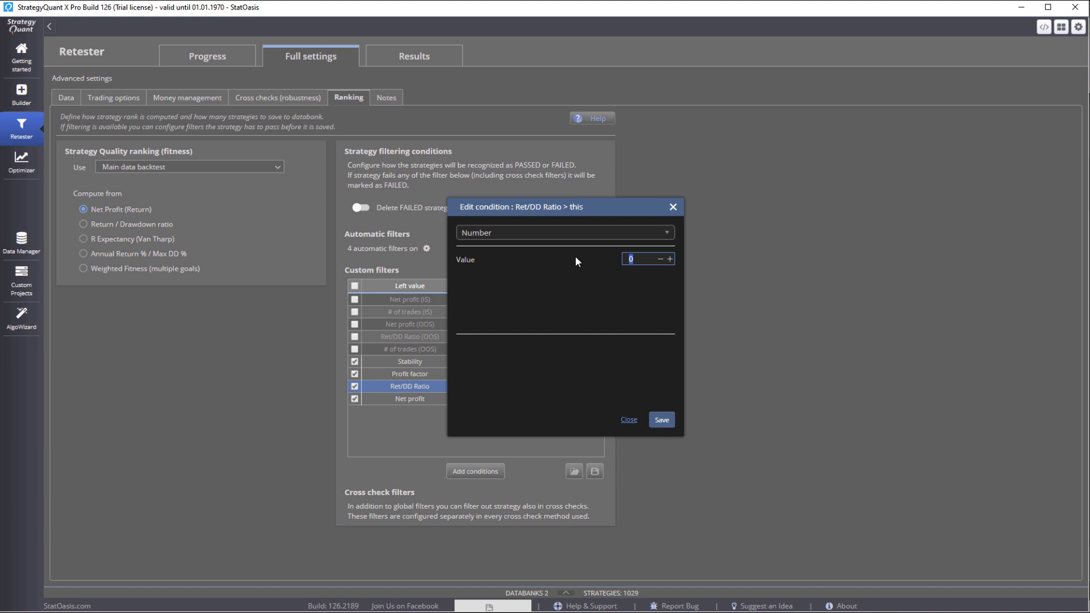
{"action": "key", "text": "BackSpace"}
{"action": "type", "text": "3"}
{"action": "left_click", "coordinate": [662, 420]}
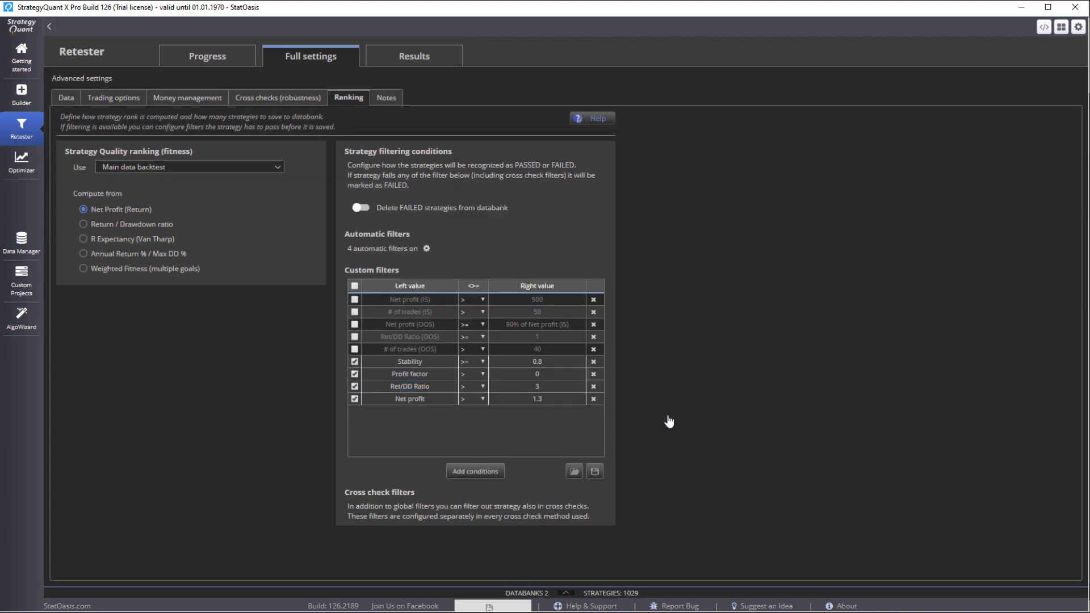
{"action": "double_click", "coordinate": [531, 398]}
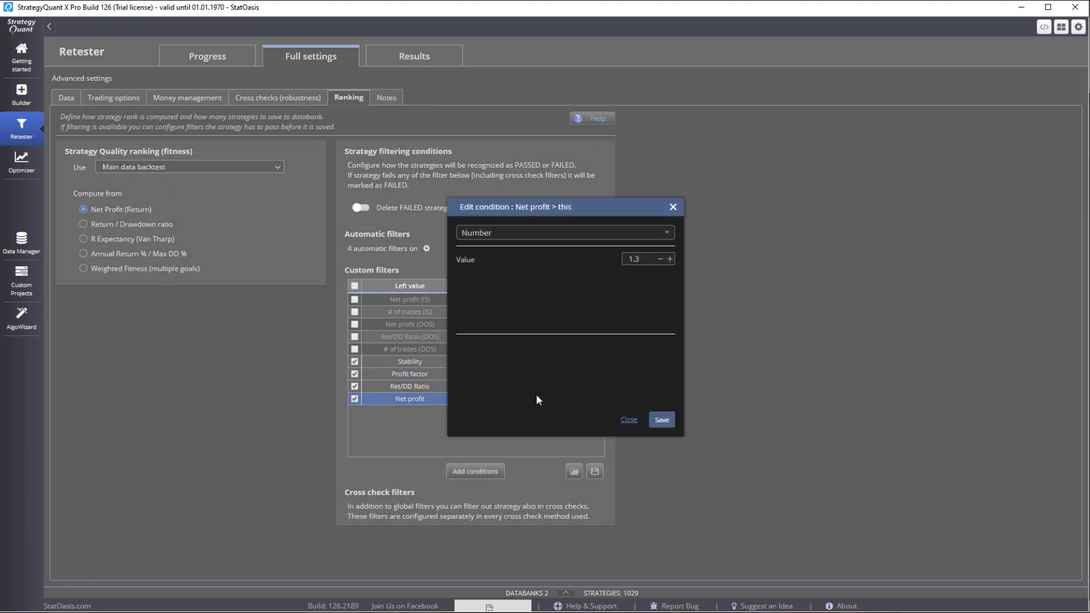
{"action": "double_click", "coordinate": [642, 259]}
{"action": "type", "text": "3000"}
{"action": "left_click", "coordinate": [662, 419]}
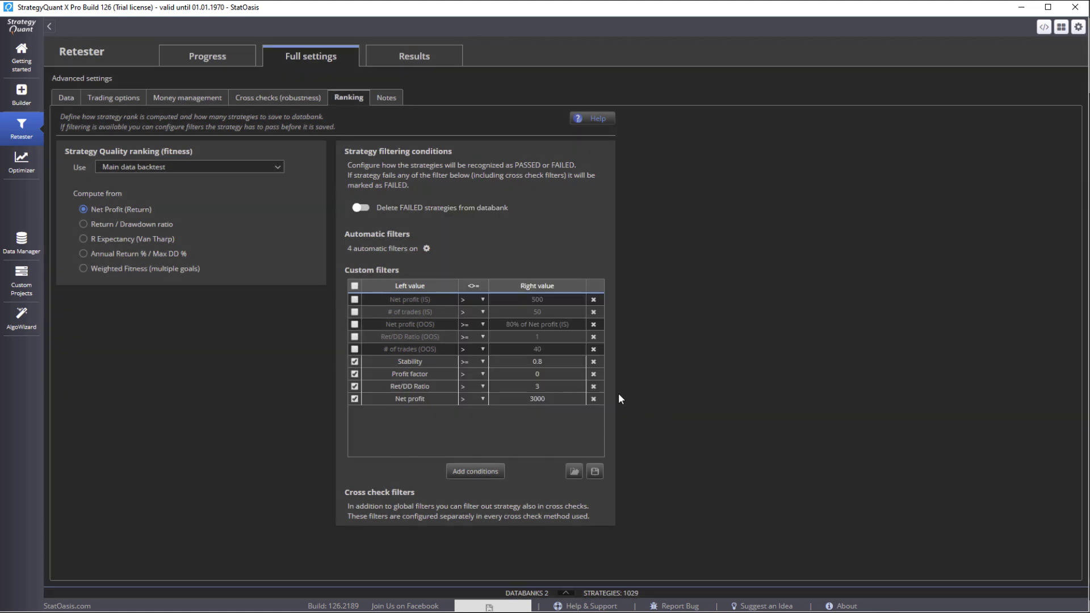
{"action": "left_click", "coordinate": [545, 374]}
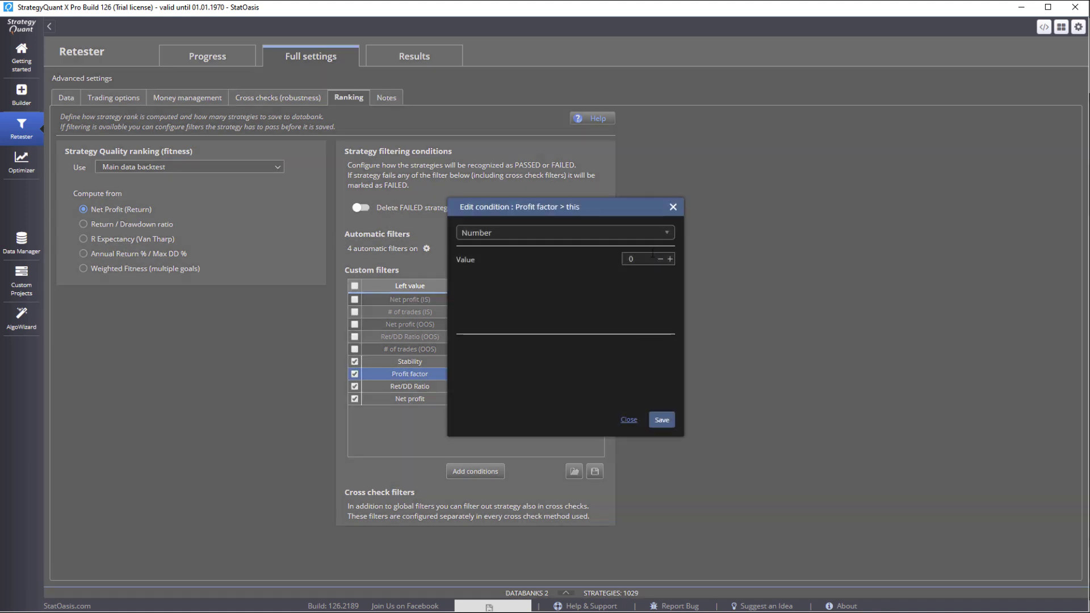
{"action": "type", "text": "1."}
{"action": "key", "text": "Return"}
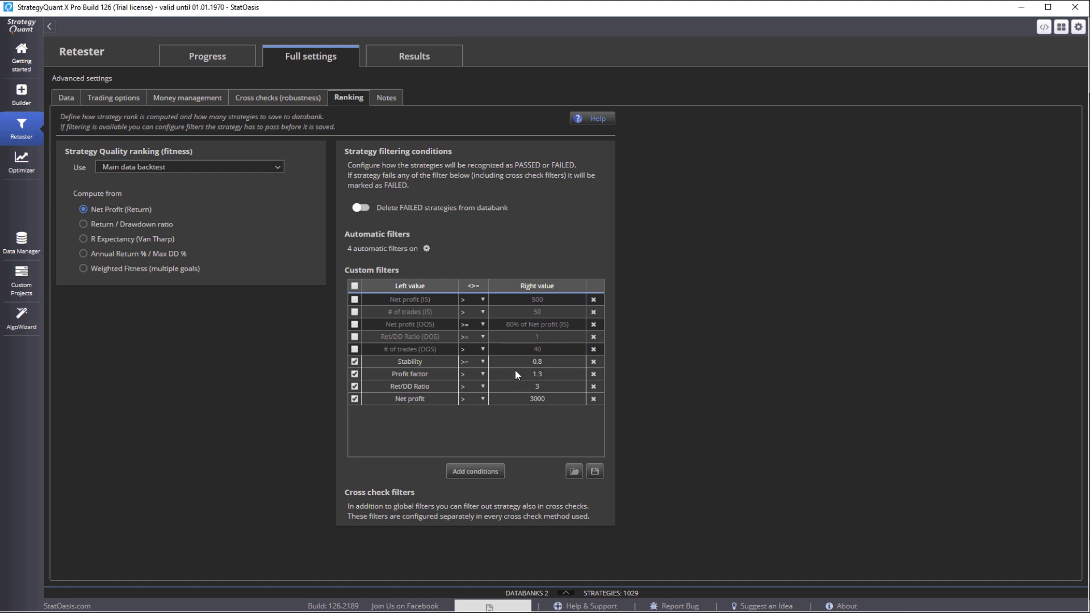
Review the Automatic filters toggles, then view the Trading options with max 1 trade per day
{"action": "left_click", "coordinate": [427, 248]}
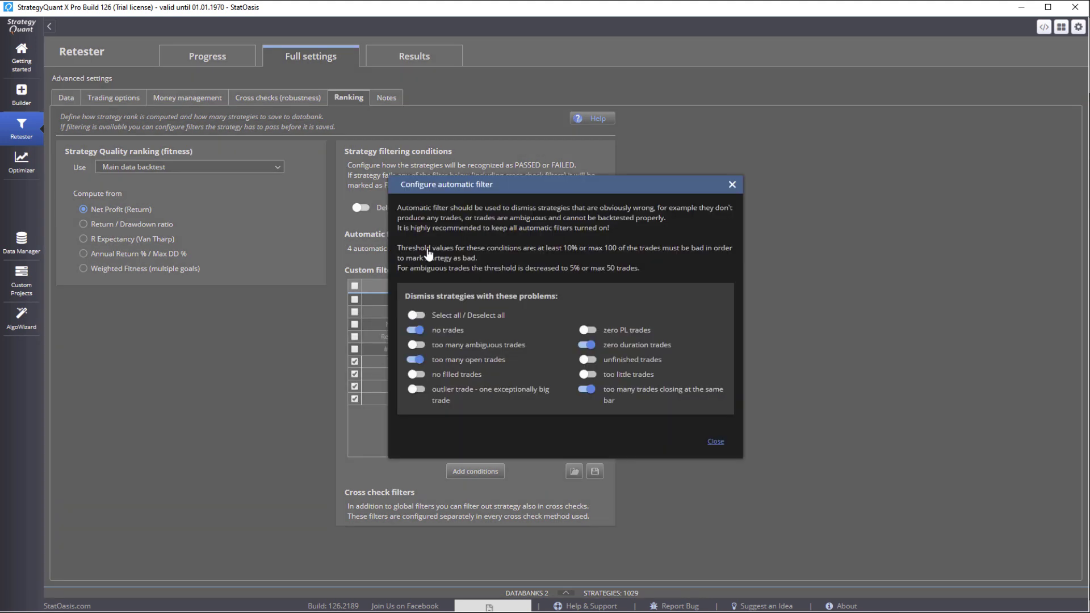
{"action": "left_click", "coordinate": [715, 441]}
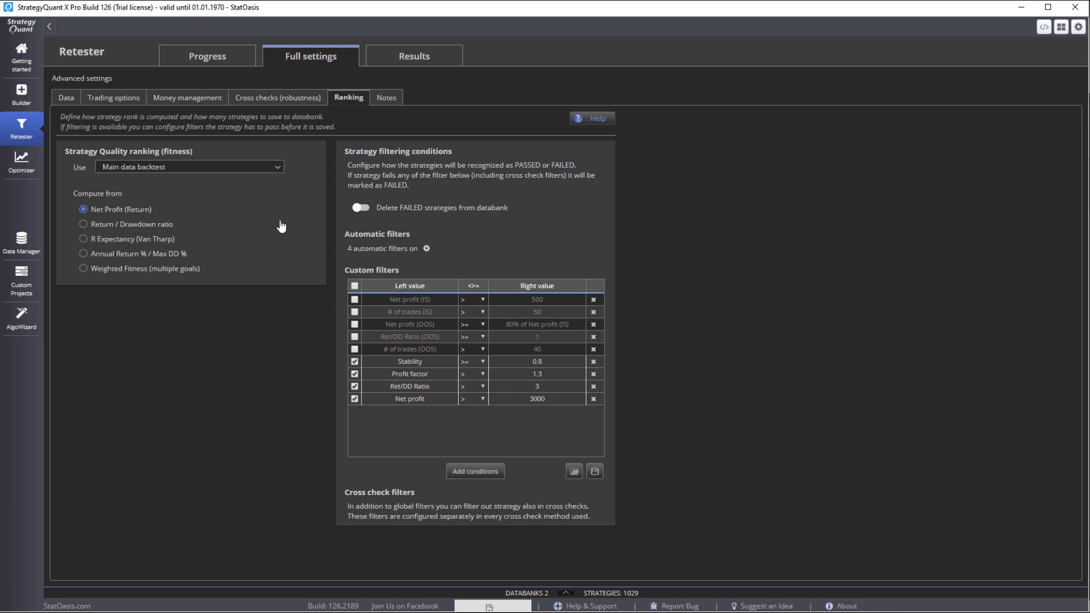
{"action": "left_click", "coordinate": [108, 98]}
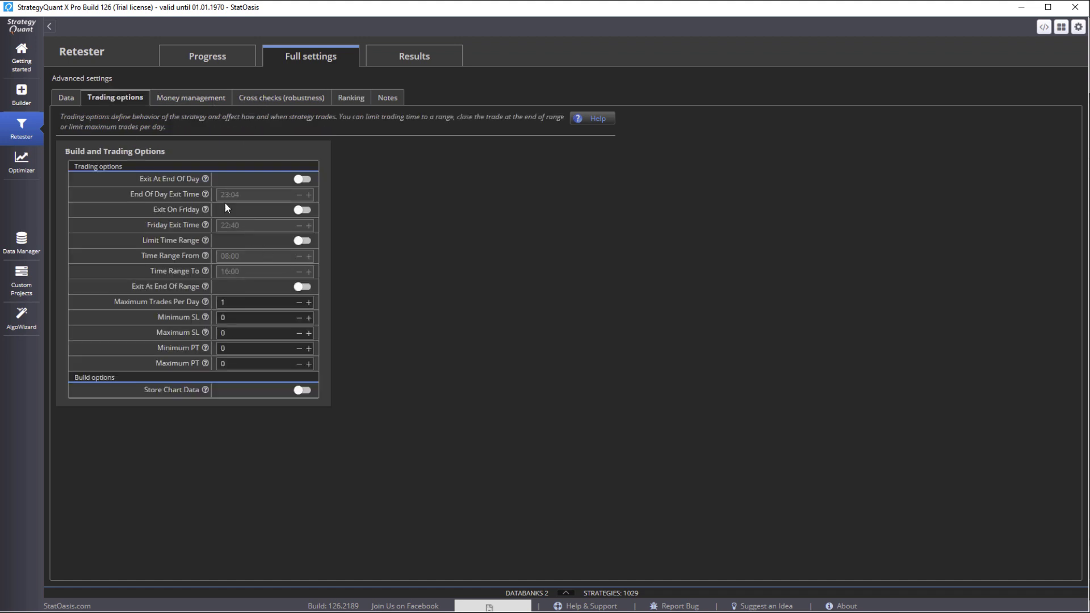
Compare the retester's Money management and Data settings against the Builder's full settings
{"action": "left_click", "coordinate": [170, 98]}
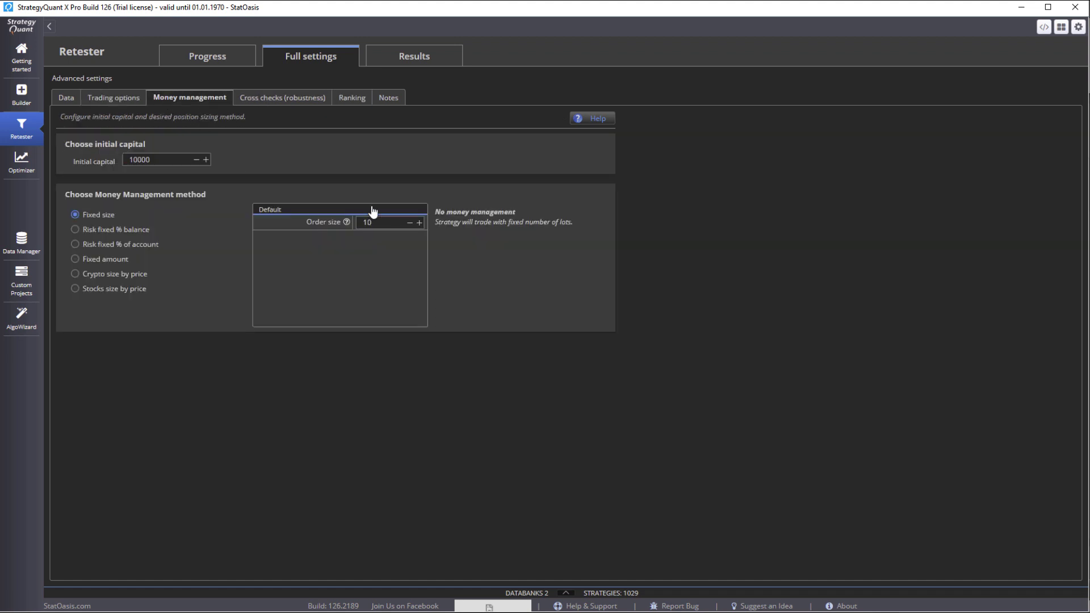
{"action": "left_click", "coordinate": [61, 100]}
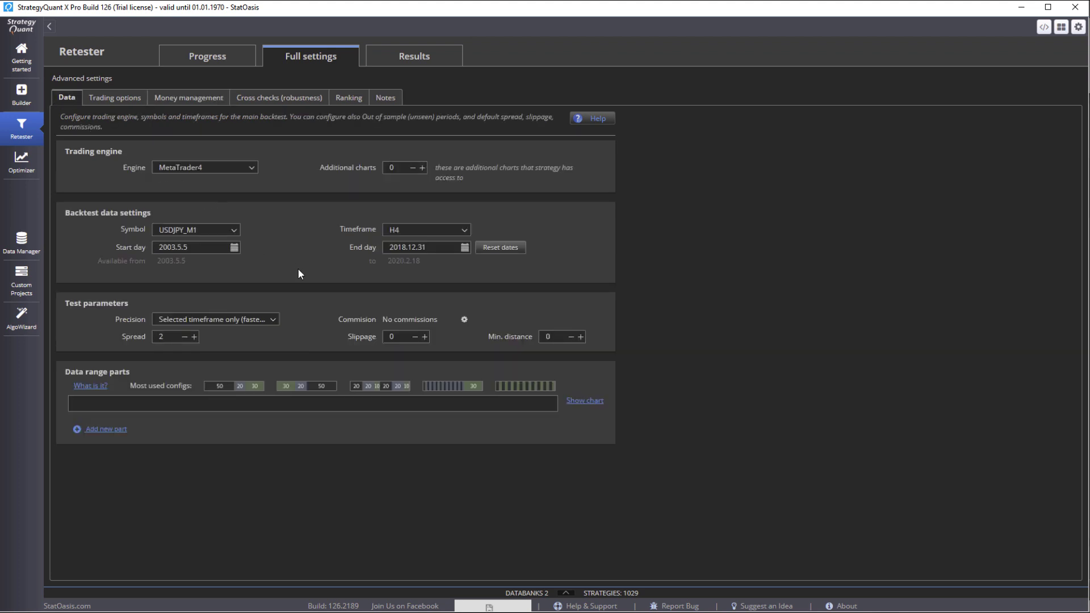
{"action": "left_click", "coordinate": [21, 93]}
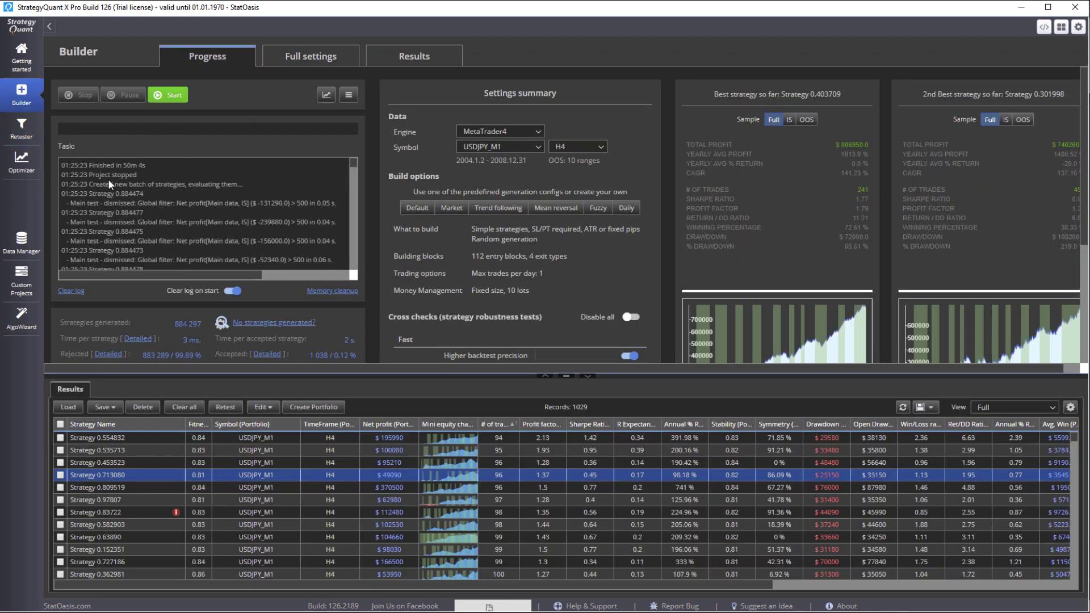
{"action": "left_click", "coordinate": [288, 54]}
{"action": "left_click", "coordinate": [22, 128]}
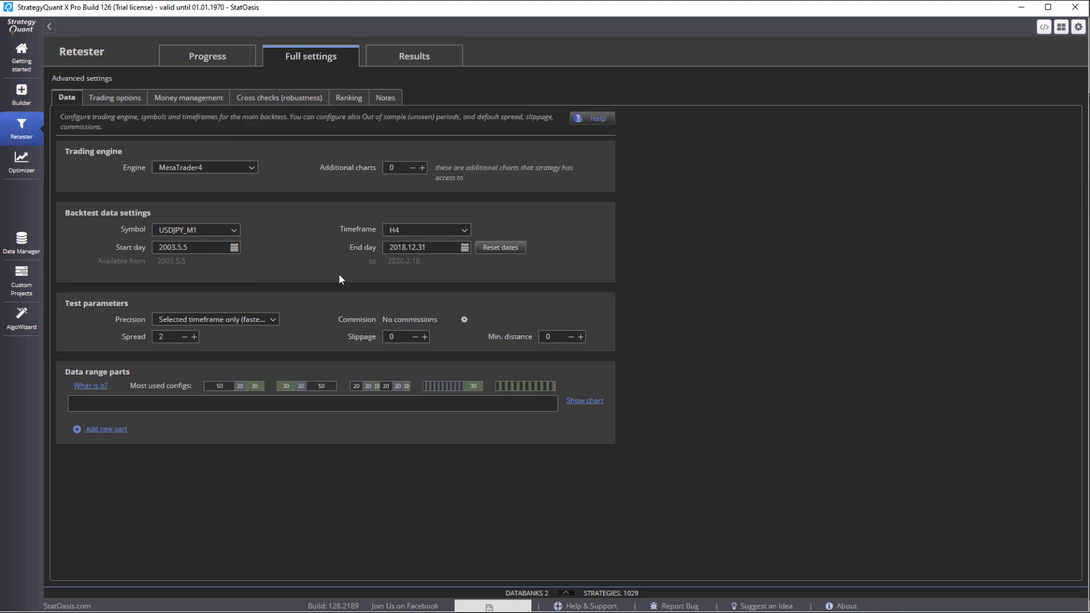
Turn on Delete FAILED strategies under Ranking, then go back to the Data settings
{"action": "left_click", "coordinate": [348, 99]}
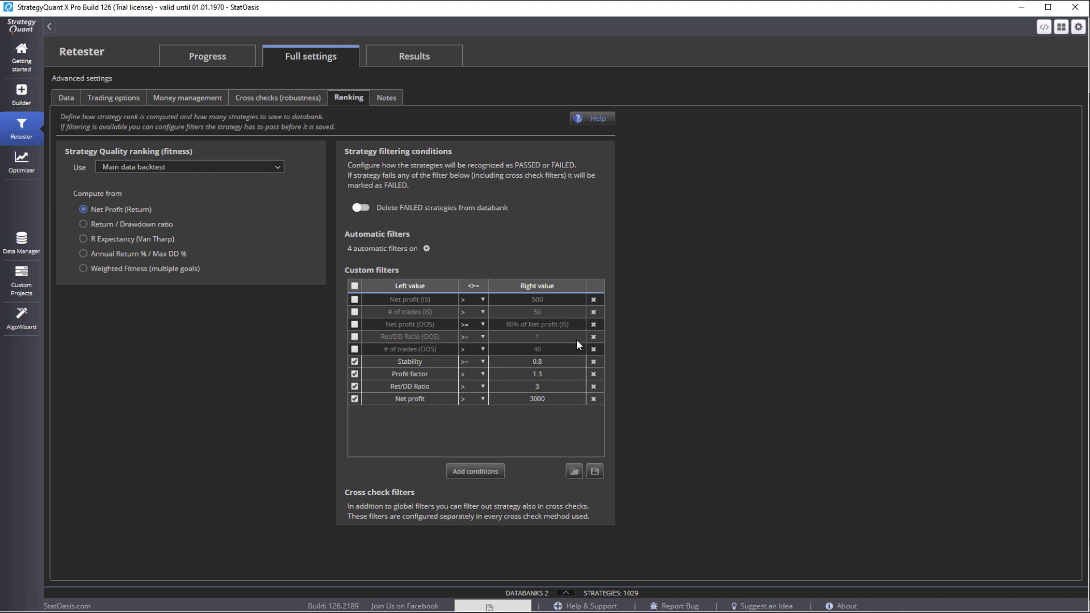
{"action": "left_click", "coordinate": [362, 209]}
{"action": "left_click", "coordinate": [66, 100]}
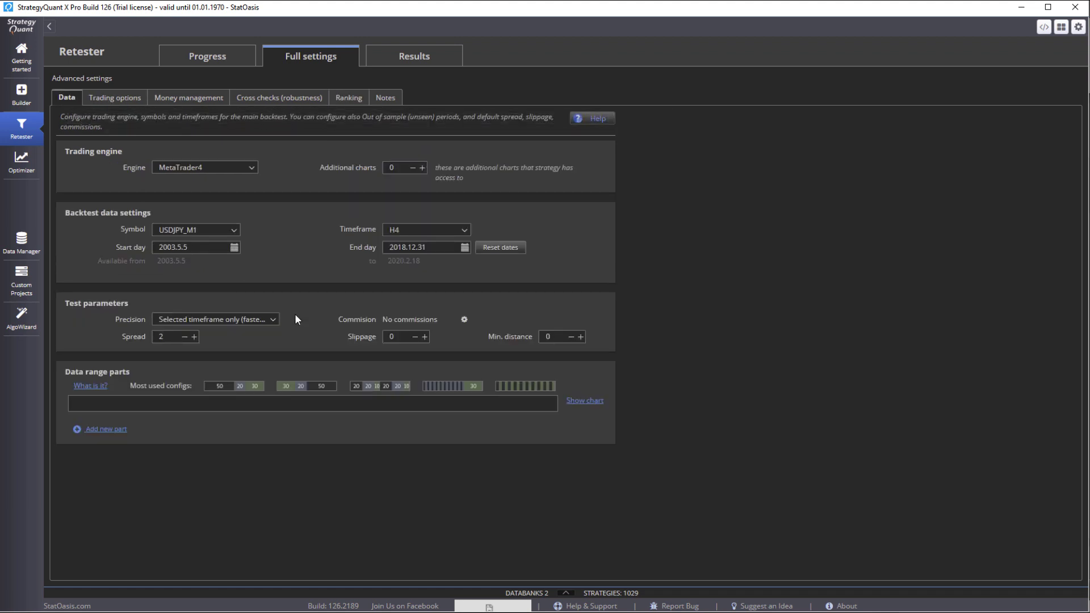
Check retest progress and databank tables, then review Ranking filters including Stability of at least 0.8
{"action": "left_click", "coordinate": [207, 56]}
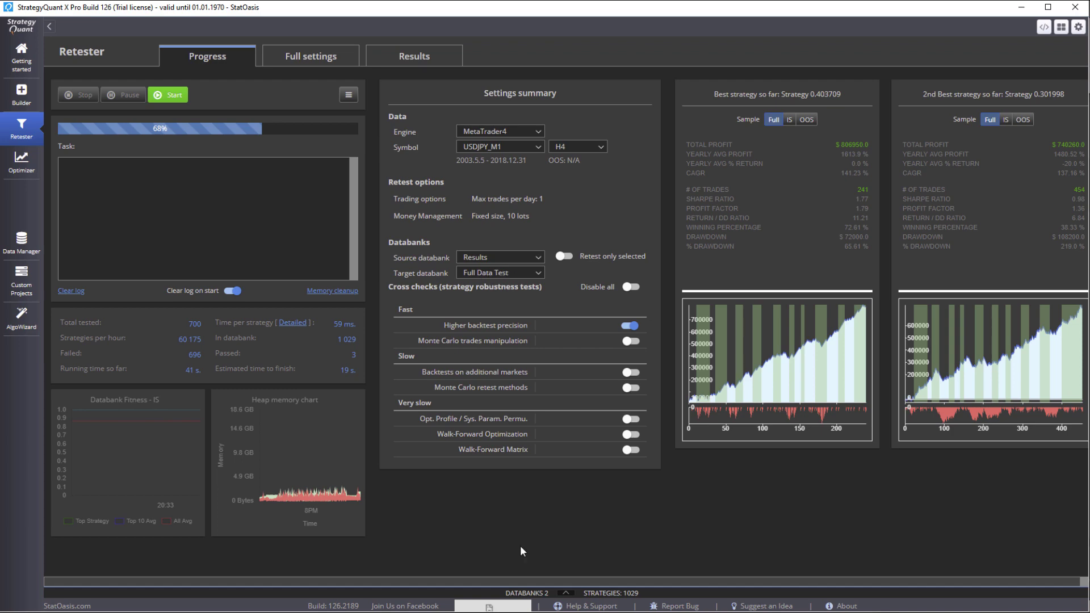
{"action": "left_click", "coordinate": [566, 593]}
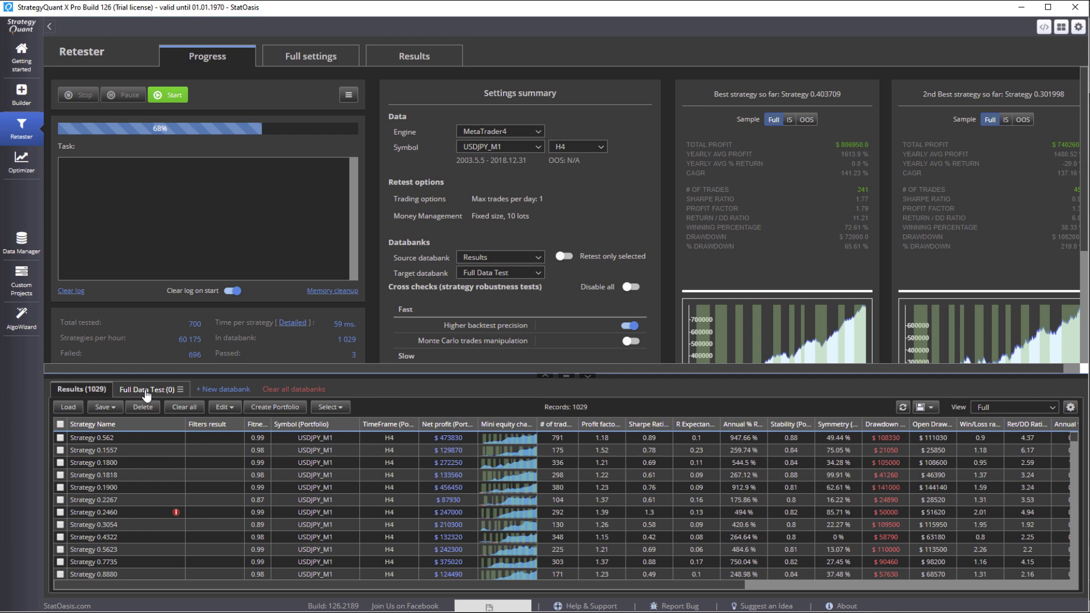
{"action": "left_click", "coordinate": [314, 64]}
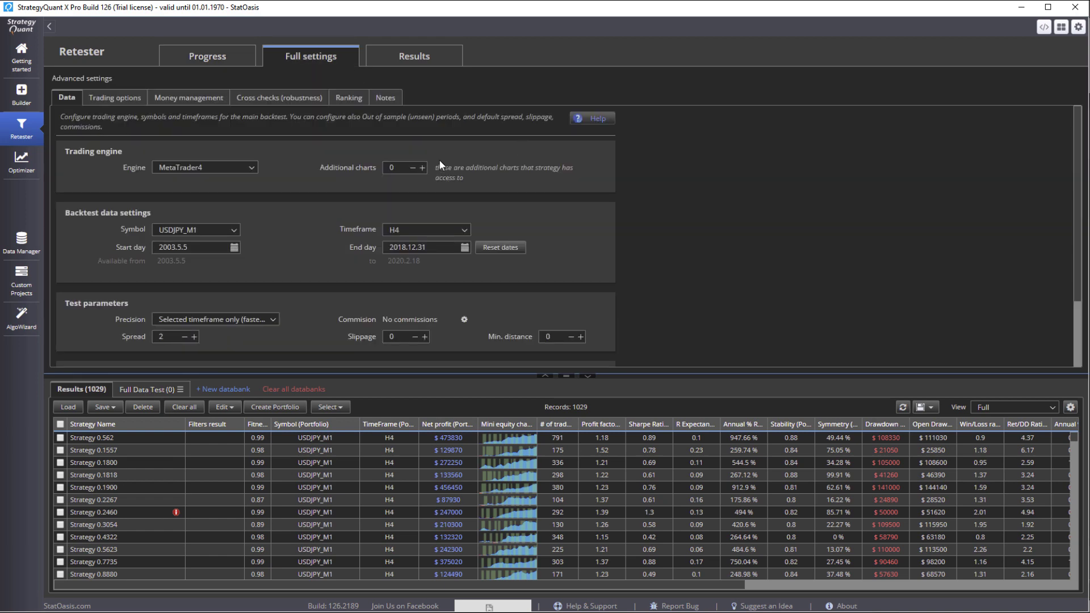
{"action": "left_click", "coordinate": [361, 100]}
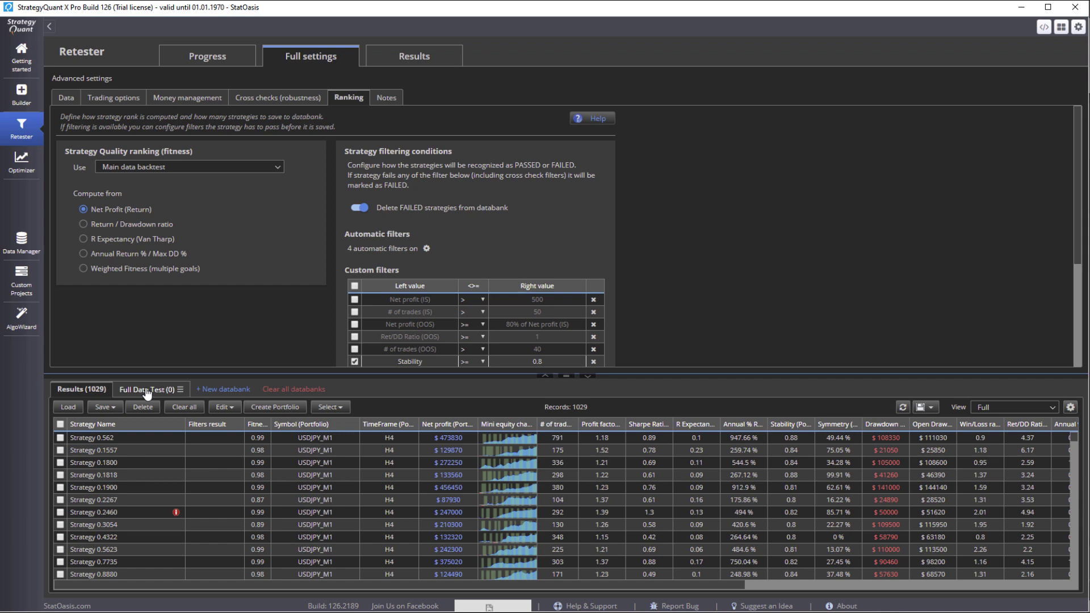
Let the retest finish all 1029 strategies and list the six passing ones in Full Data Test
{"action": "left_click", "coordinate": [103, 54]}
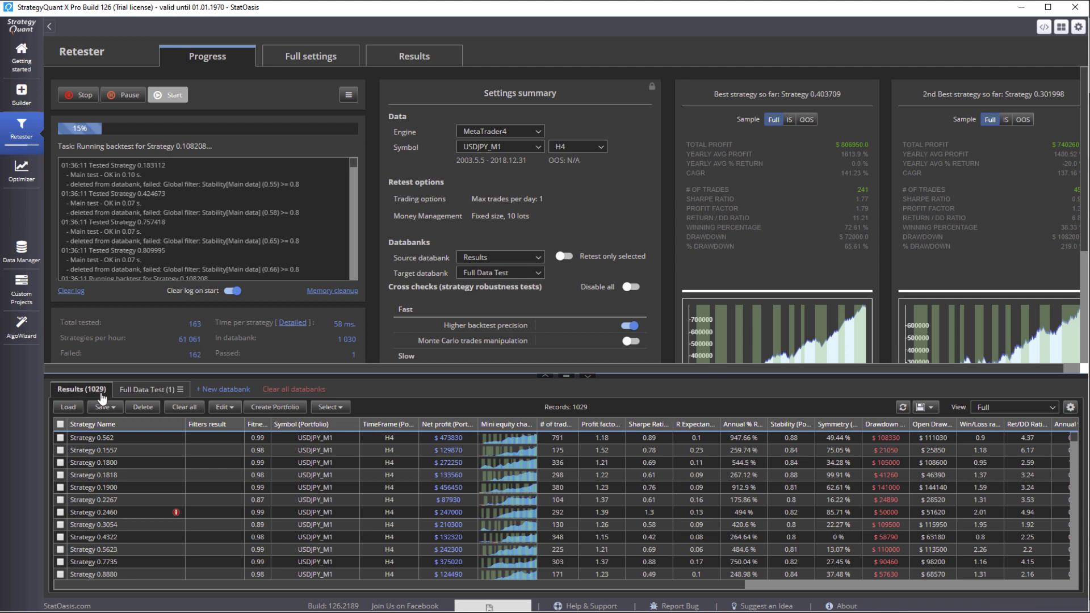
{"action": "left_click", "coordinate": [145, 390]}
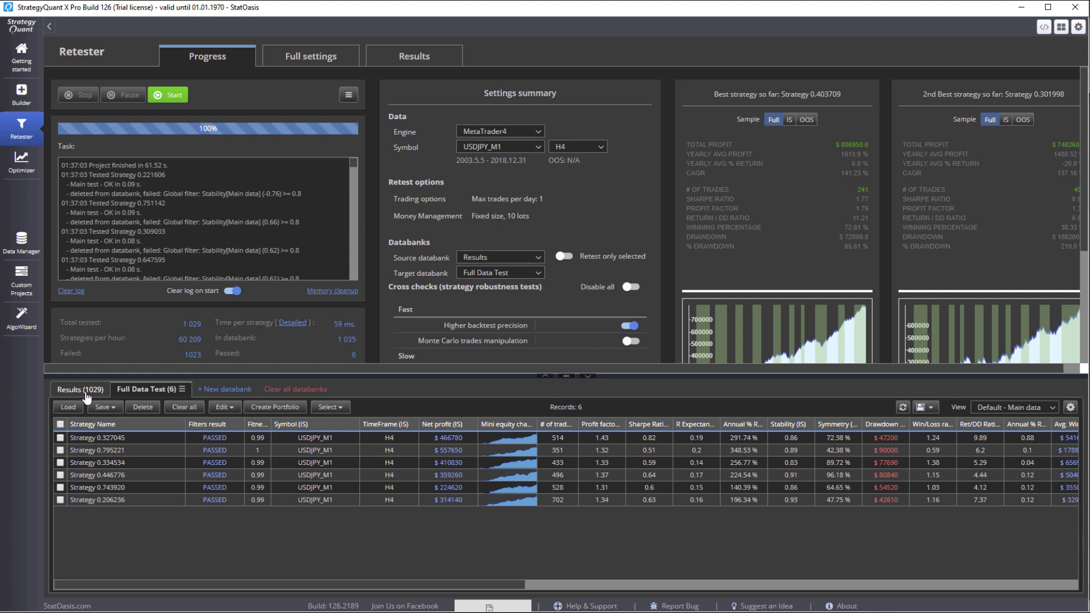
Review the custom filtering conditions in the Ranking settings
{"action": "left_click", "coordinate": [406, 61]}
{"action": "left_click", "coordinate": [335, 60]}
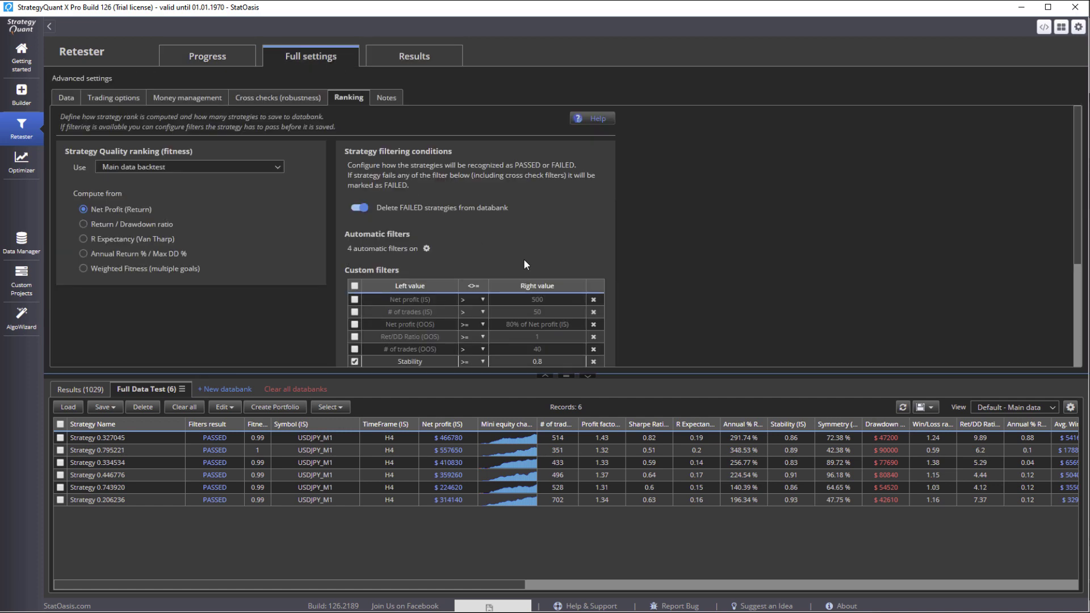
{"action": "scroll", "coordinate": [589, 299], "scroll_direction": "down", "scroll_amount": 3}
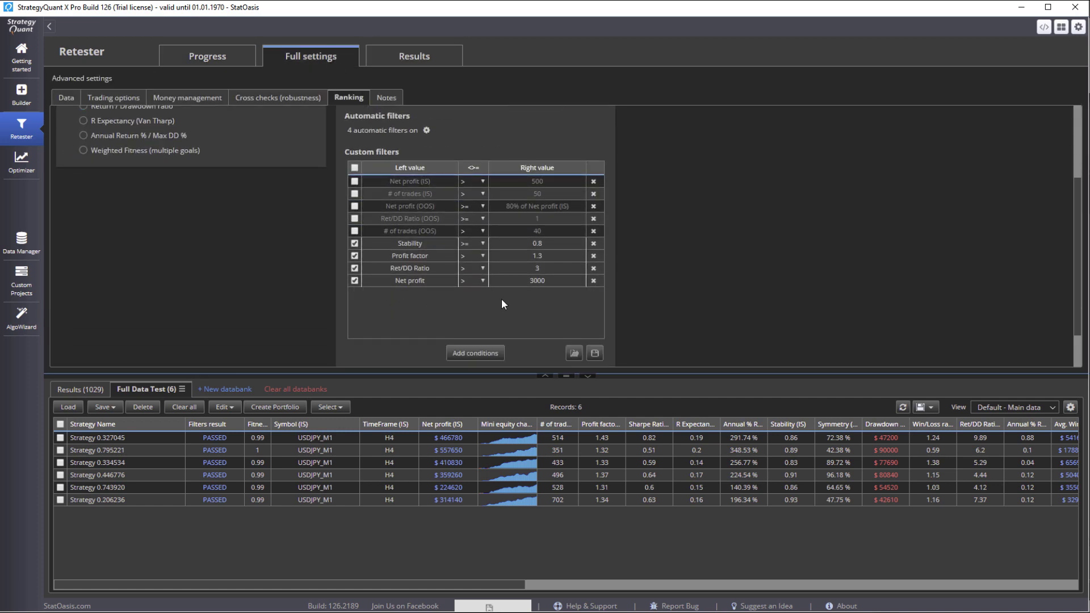
View equity curves of strategies 0.327045, 0.795221, 0.334534, 0.446776, 0.743920 and 0.206236
{"action": "double_click", "coordinate": [284, 438]}
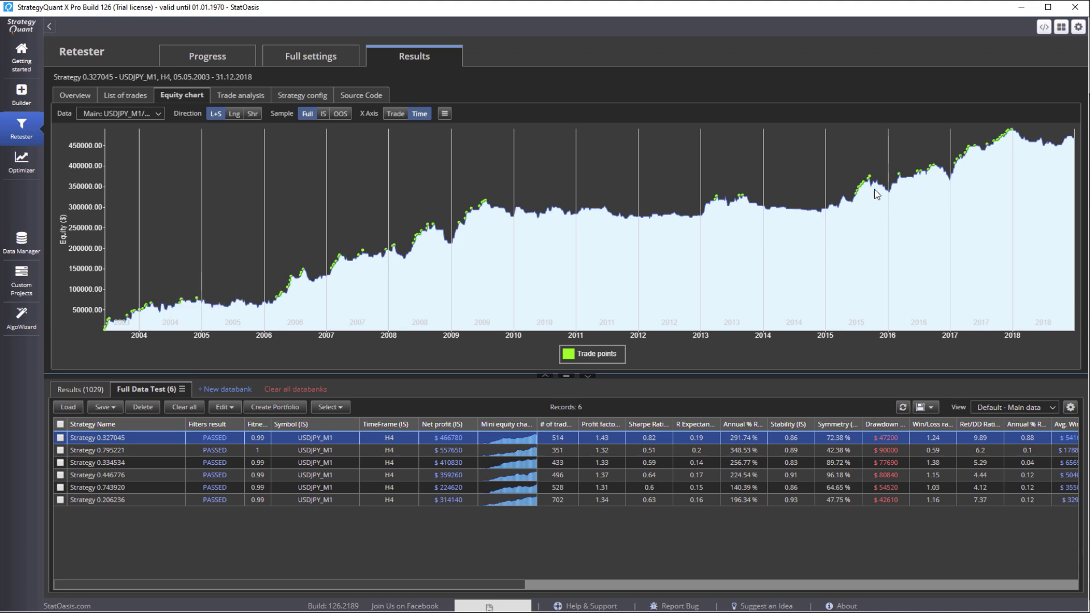
{"action": "left_click", "coordinate": [138, 449]}
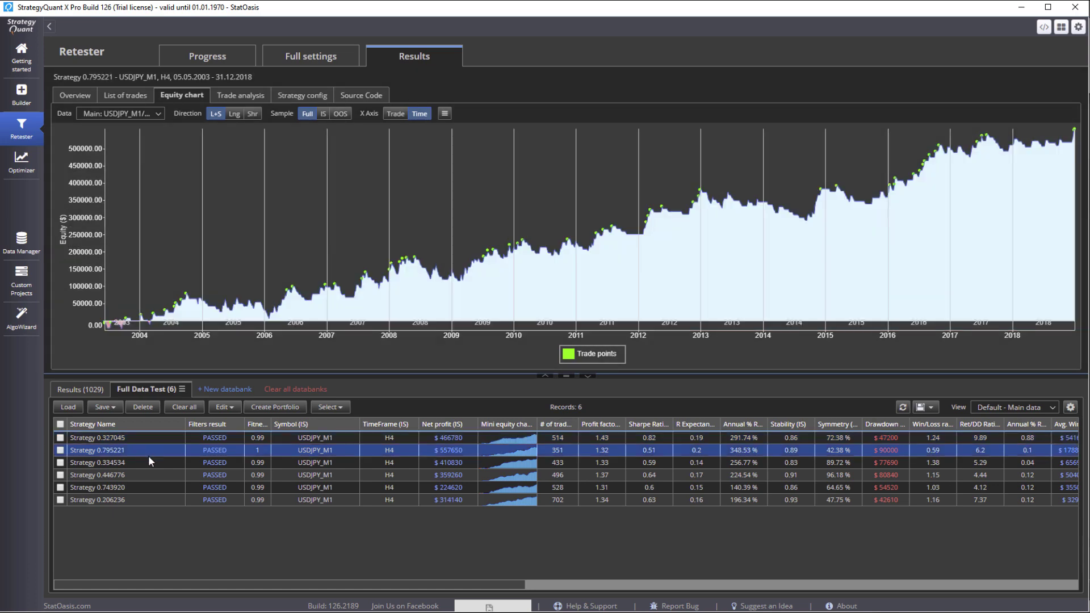
{"action": "left_click", "coordinate": [155, 462]}
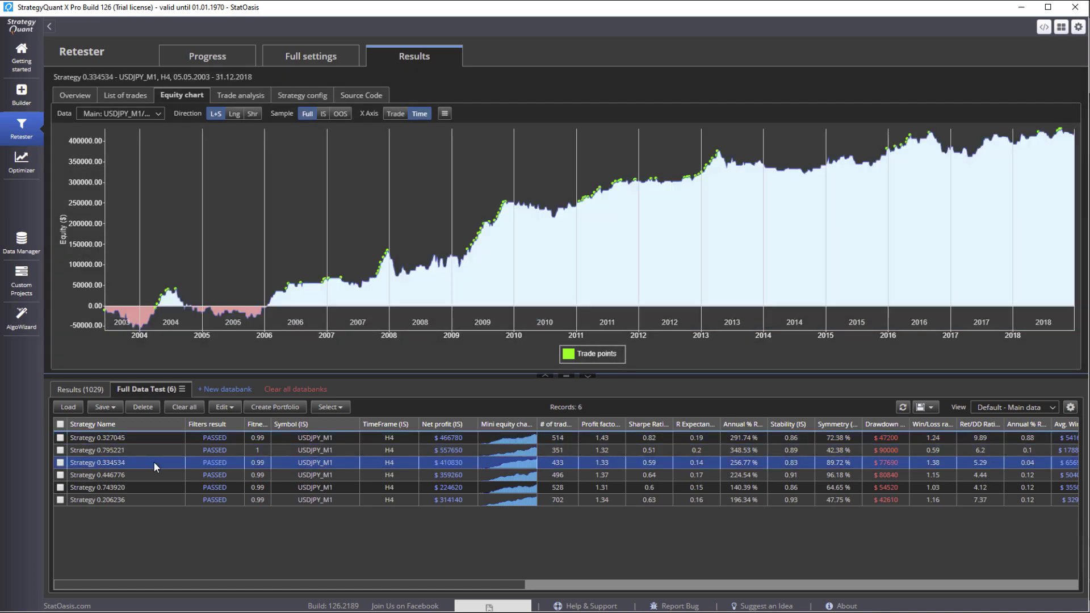
{"action": "left_click", "coordinate": [155, 476]}
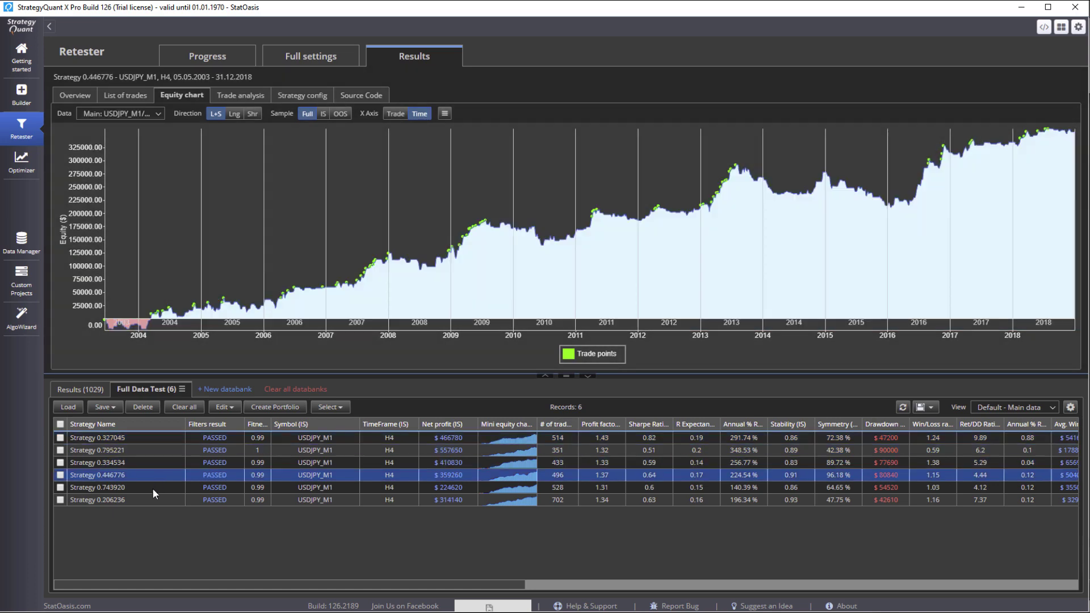
{"action": "left_click", "coordinate": [152, 489]}
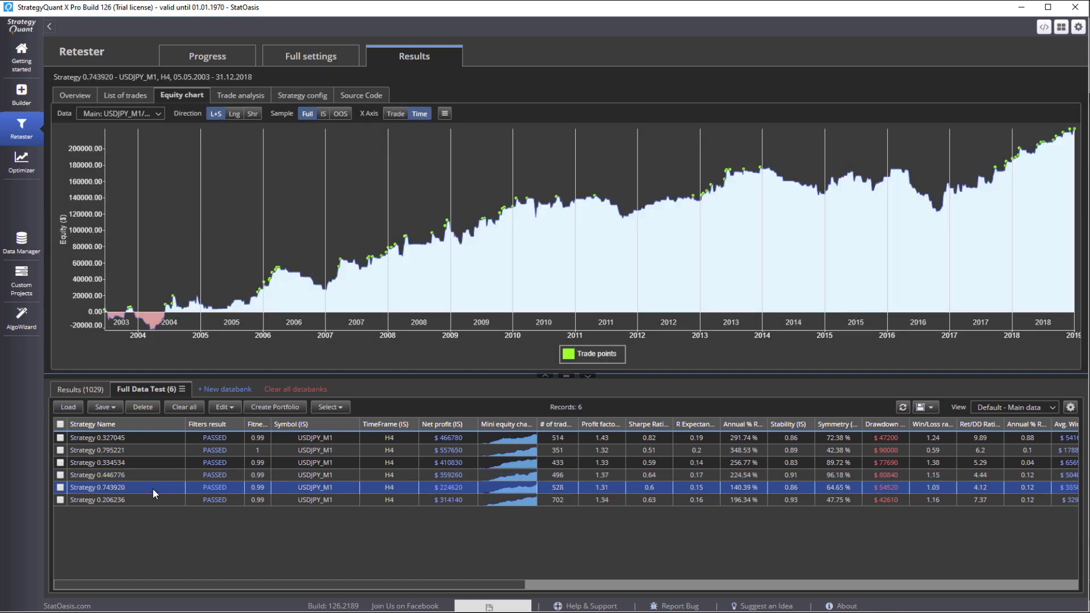
{"action": "left_click", "coordinate": [148, 500]}
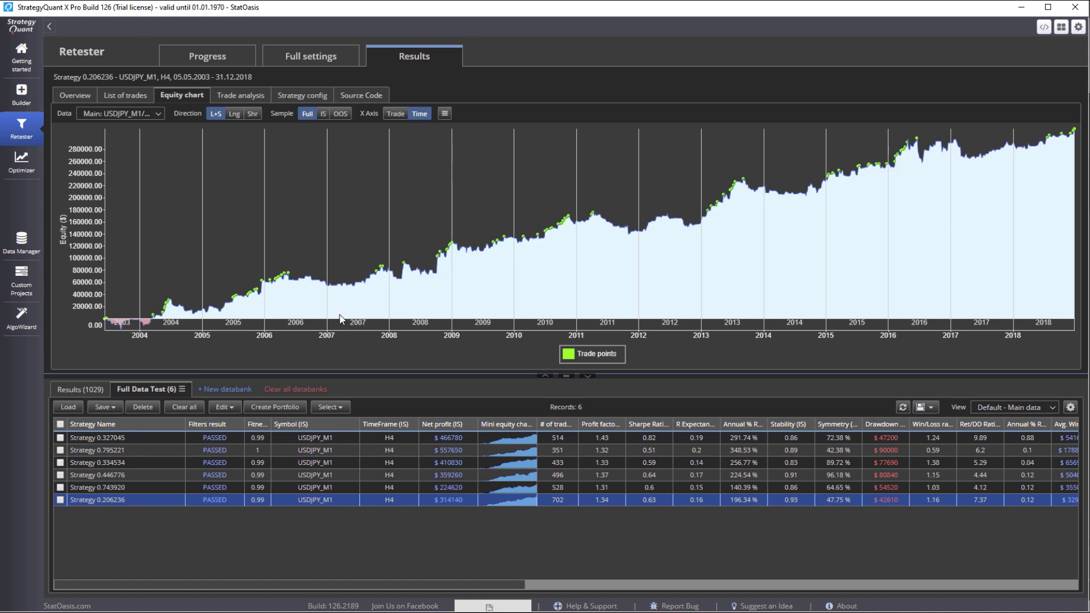
Scroll through Strategy 0.206236's pseudo code, showing StopLoss 175, ProfitTarget 180 and MACD/Williams %R rules
{"action": "left_click", "coordinate": [350, 97]}
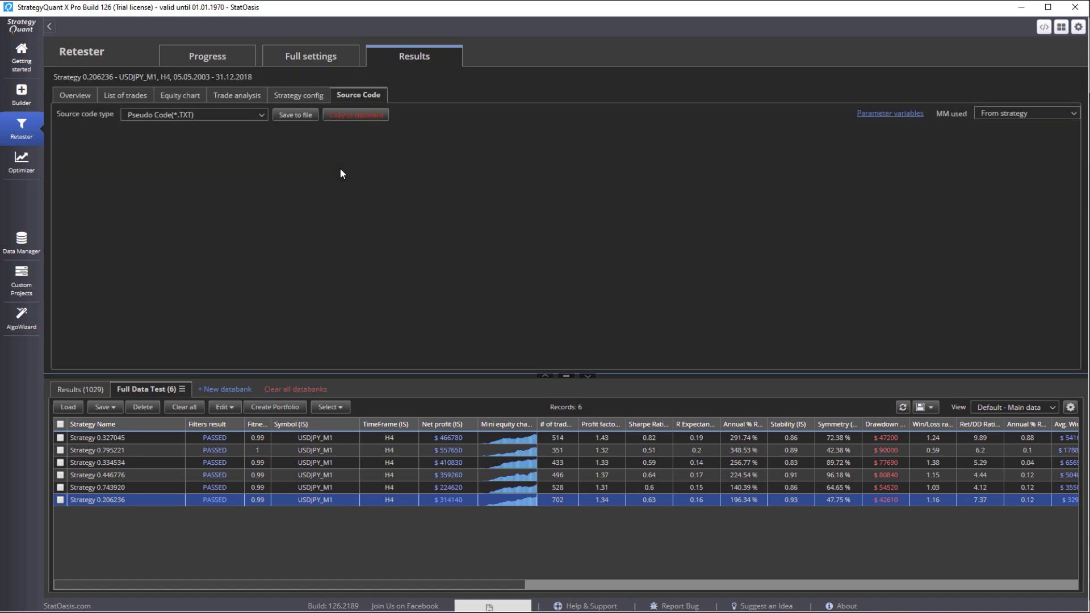
{"action": "scroll", "coordinate": [305, 263], "scroll_direction": "down", "scroll_amount": 6}
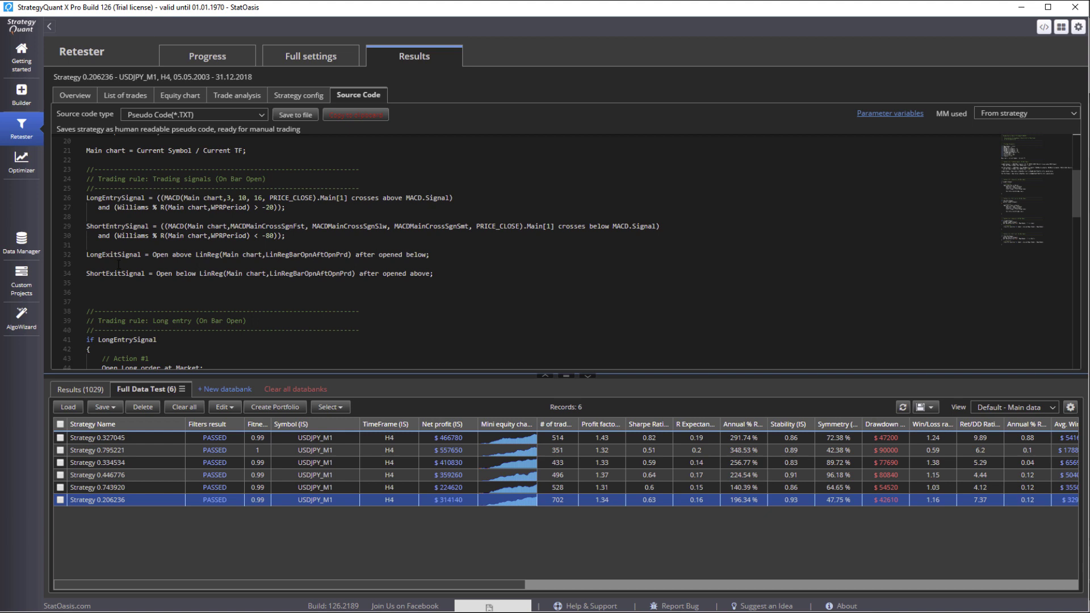
{"action": "scroll", "coordinate": [226, 277], "scroll_direction": "down", "scroll_amount": 4}
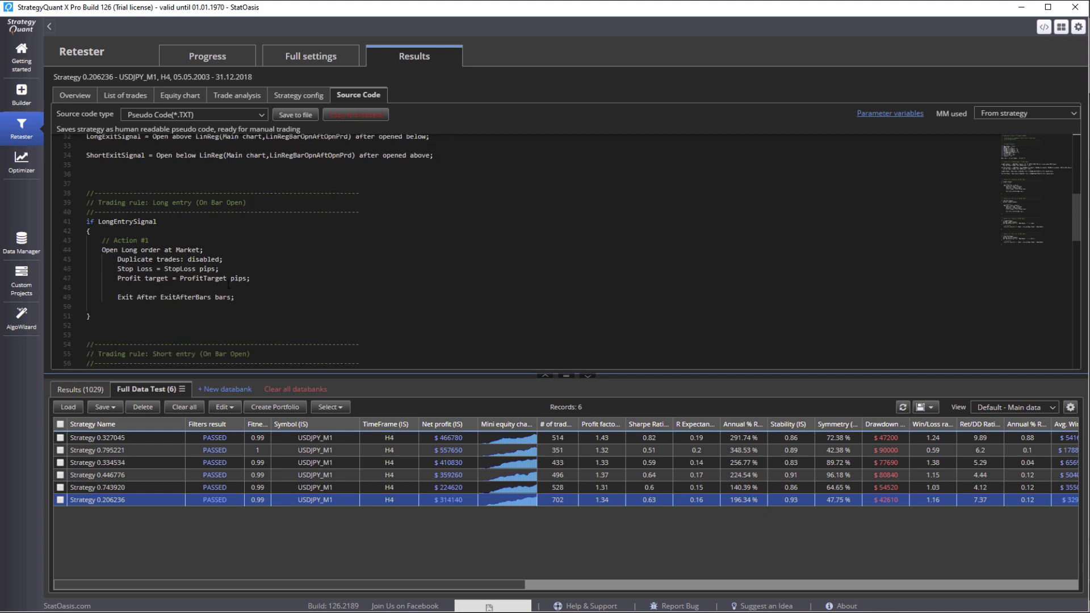
{"action": "scroll", "coordinate": [229, 284], "scroll_direction": "down", "scroll_amount": 4}
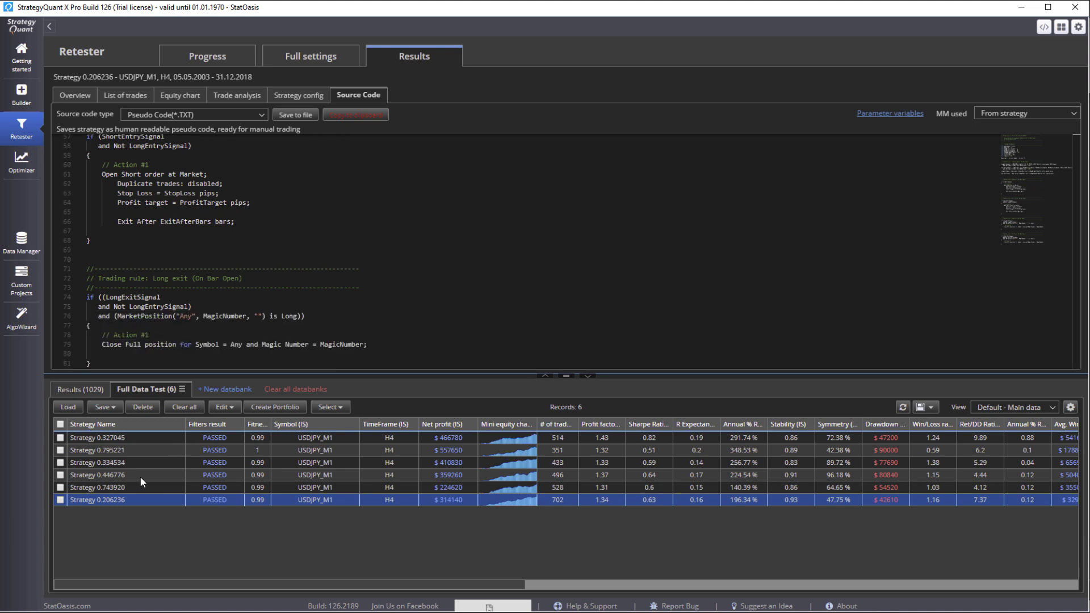
Review Strategy 0.206236's trade analysis, hide the databank panel, and show the enlarged equity chart
{"action": "left_click", "coordinate": [182, 95]}
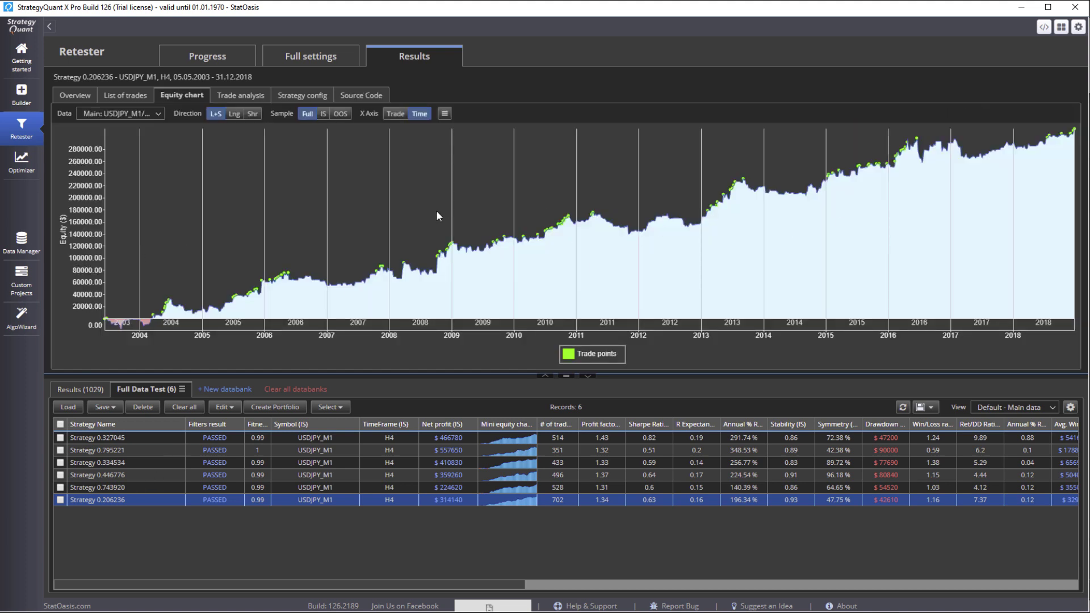
{"action": "left_click", "coordinate": [241, 95]}
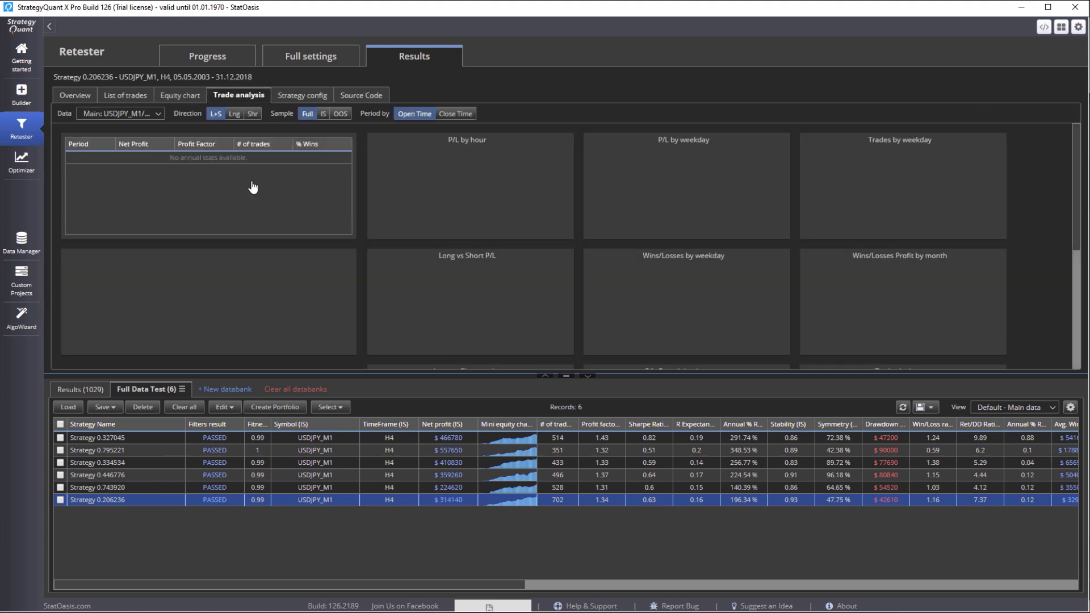
{"action": "left_click", "coordinate": [588, 375]}
{"action": "scroll", "coordinate": [317, 463], "scroll_direction": "down", "scroll_amount": 1}
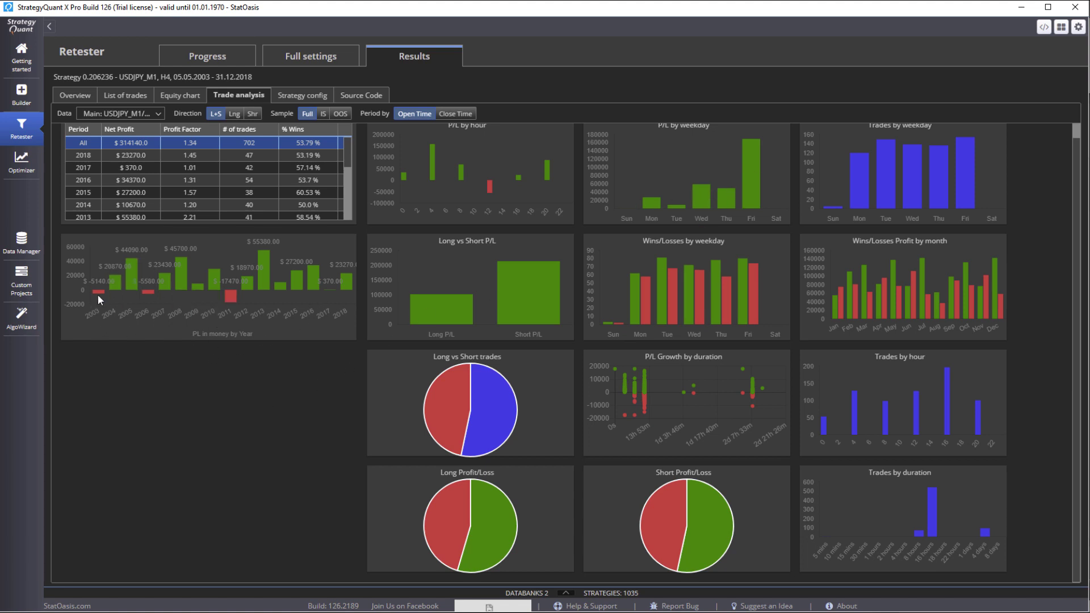
{"action": "left_click", "coordinate": [182, 94]}
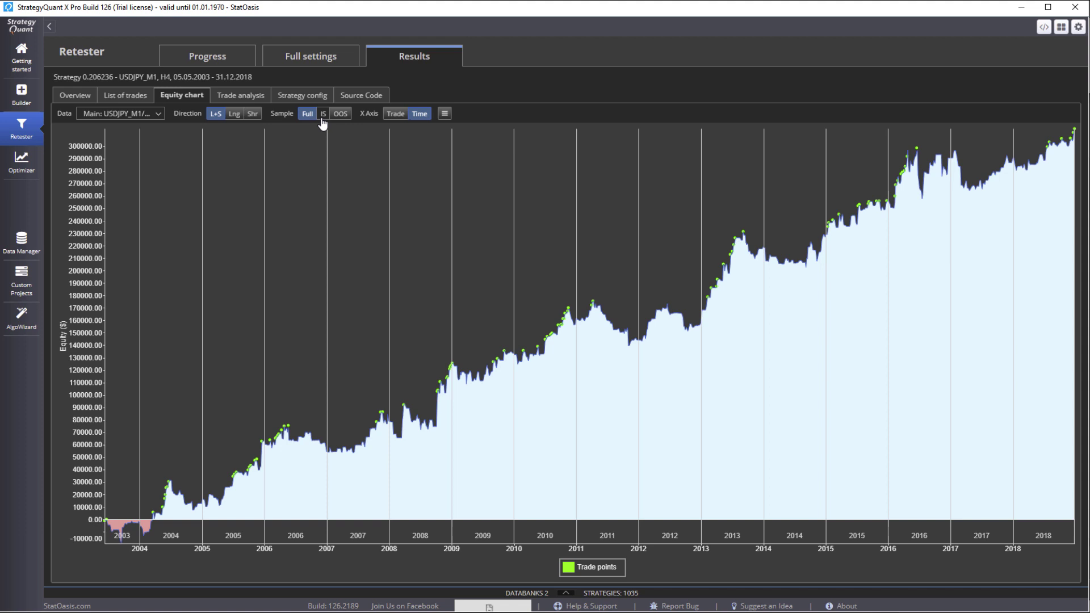
{"action": "left_click", "coordinate": [445, 114]}
{"action": "left_click", "coordinate": [221, 188]}
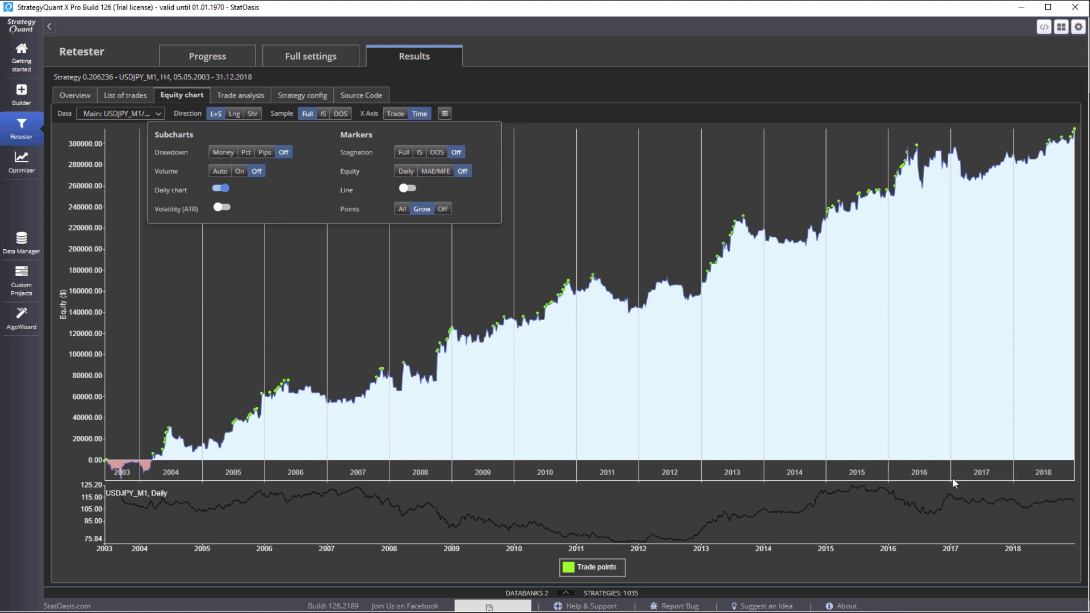
{"action": "left_click", "coordinate": [222, 208]}
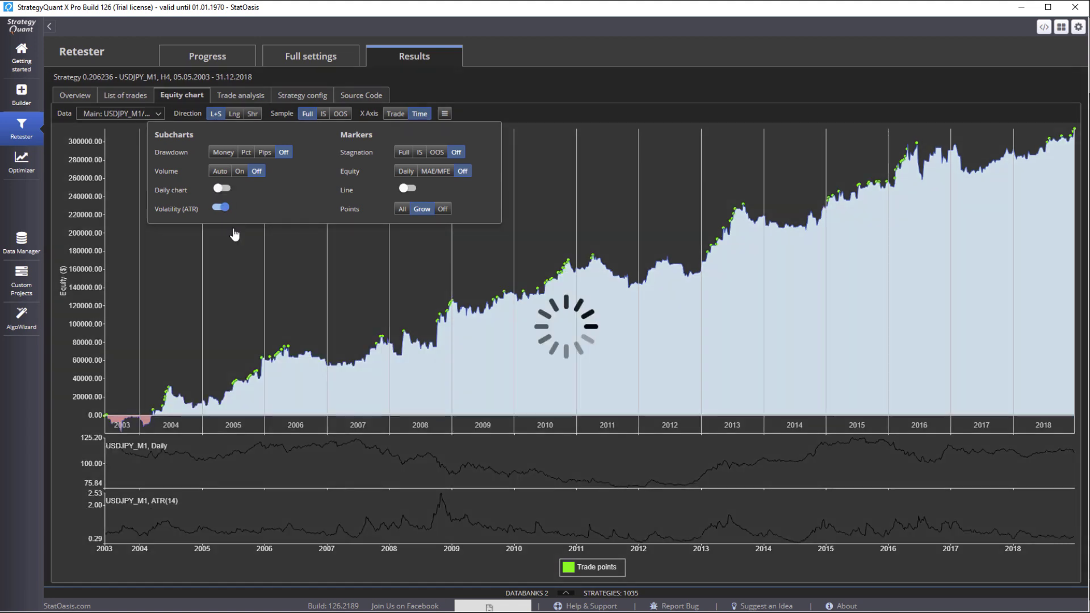
{"action": "left_click", "coordinate": [221, 188]}
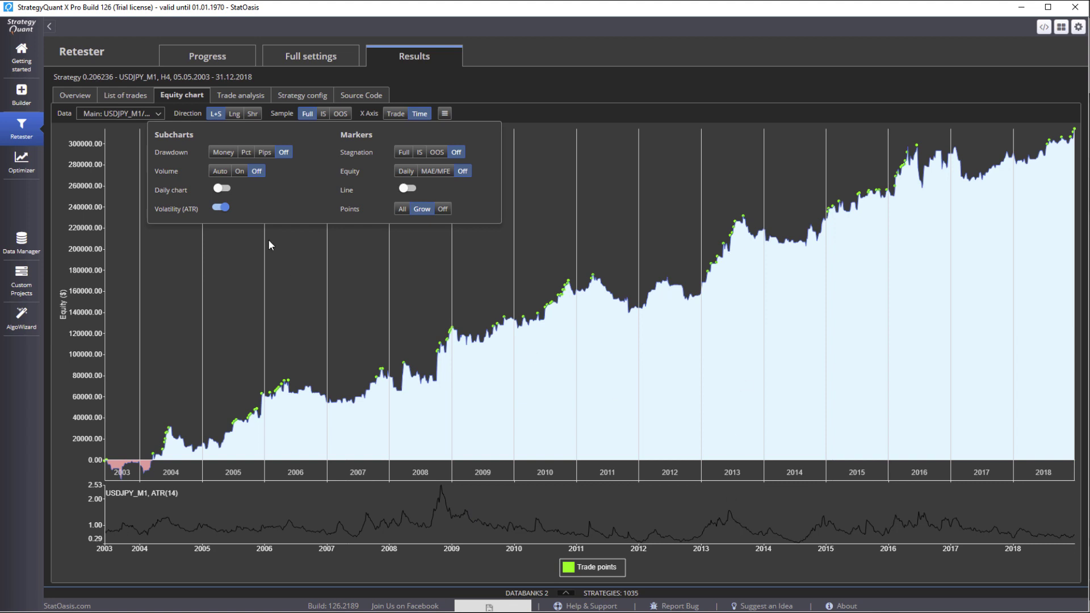
{"action": "left_click", "coordinate": [222, 207]}
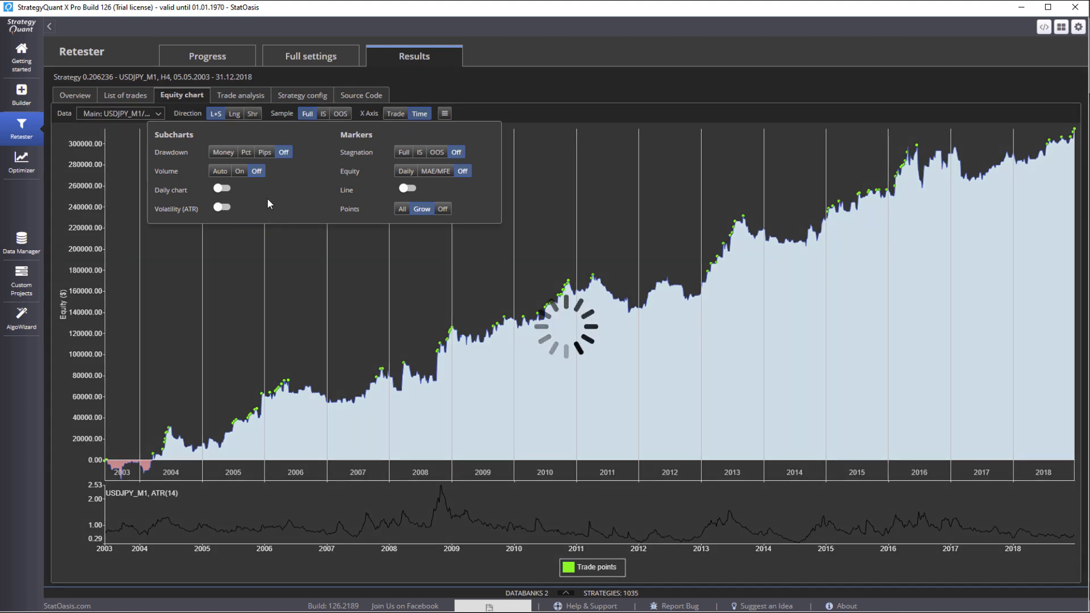
Show the Cross checks (robustness) settings full-window, with only Higher backtest precision enabled
{"action": "left_click", "coordinate": [568, 593]}
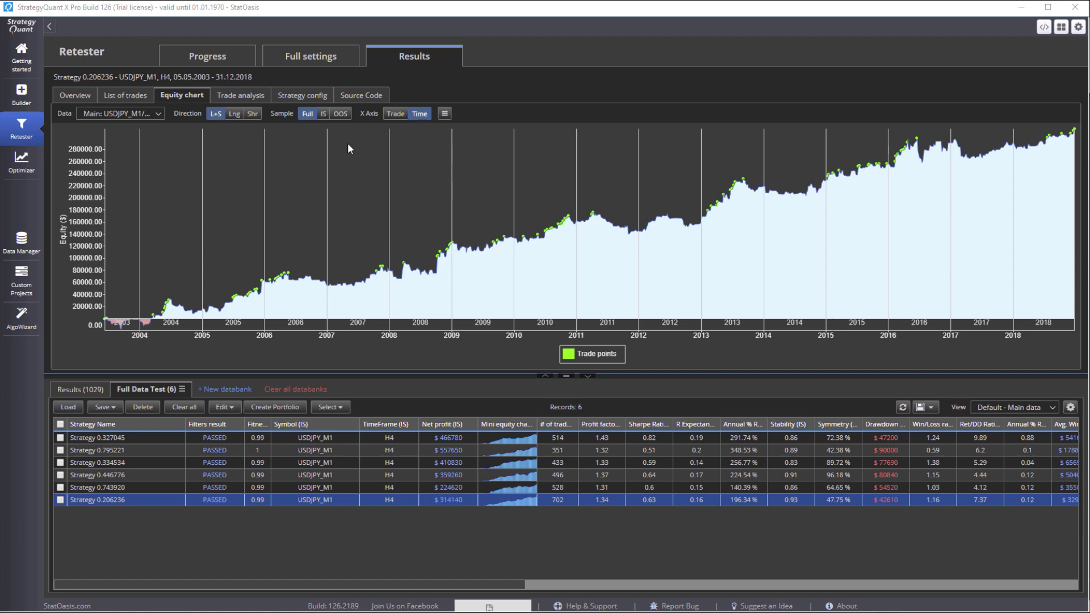
{"action": "left_click", "coordinate": [315, 63]}
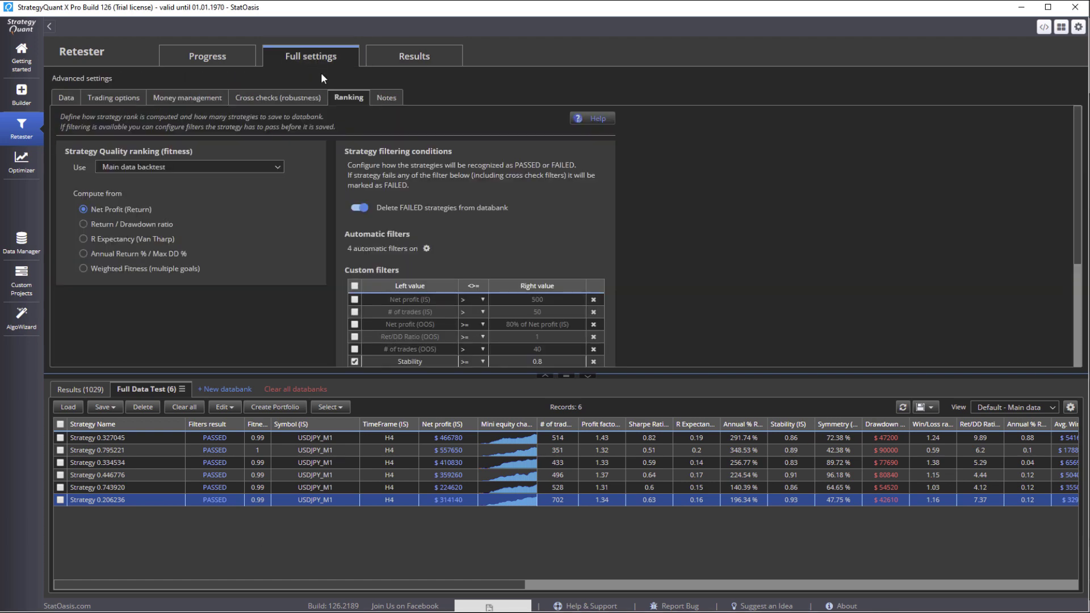
{"action": "left_click", "coordinate": [301, 100]}
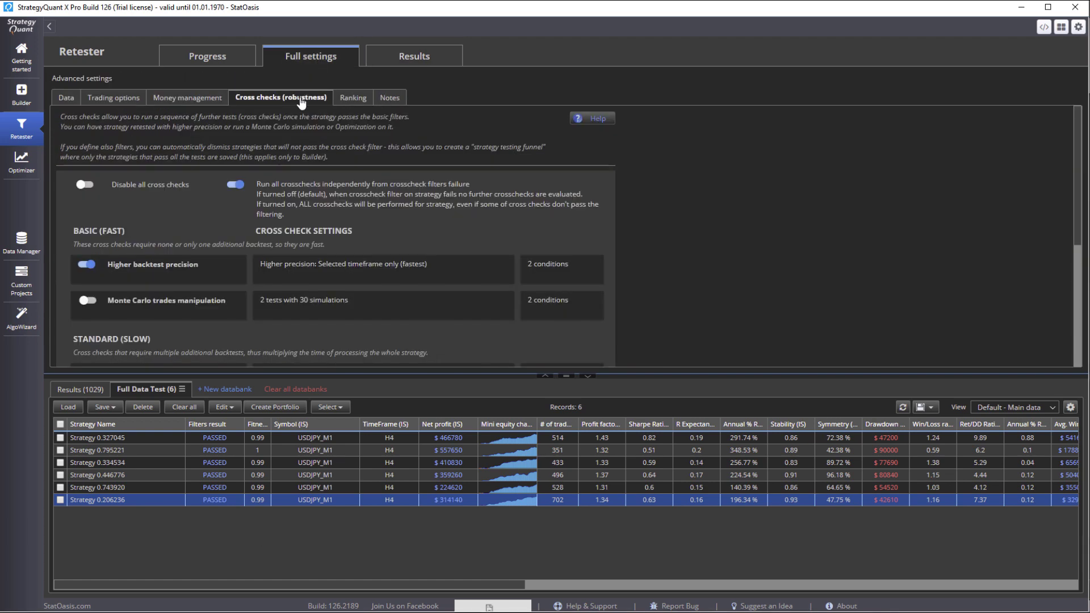
{"action": "left_click", "coordinate": [589, 377]}
{"action": "scroll", "coordinate": [409, 142], "scroll_direction": "down", "scroll_amount": 1}
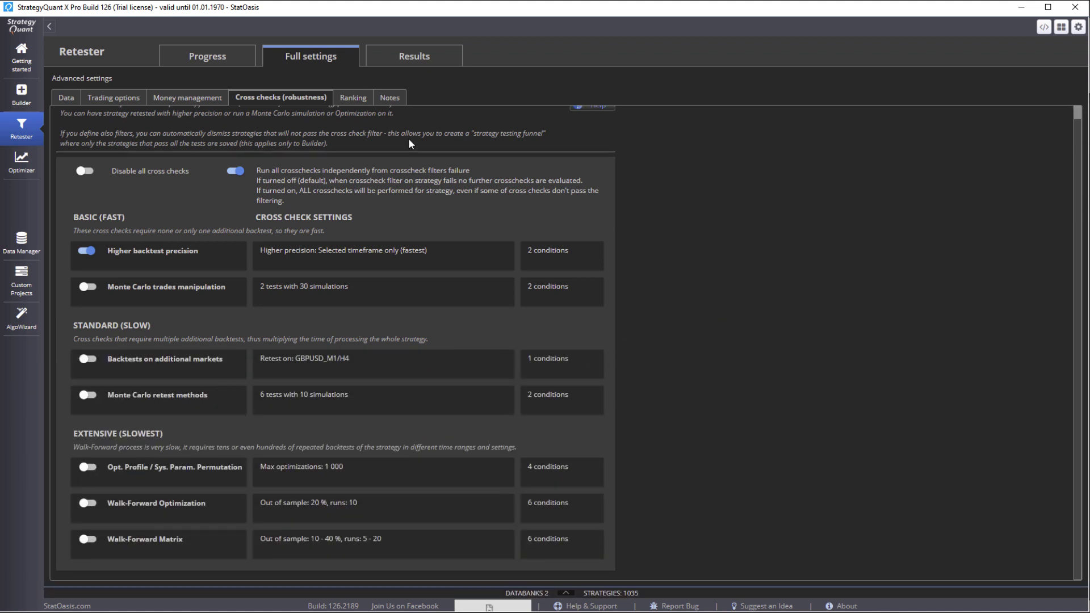